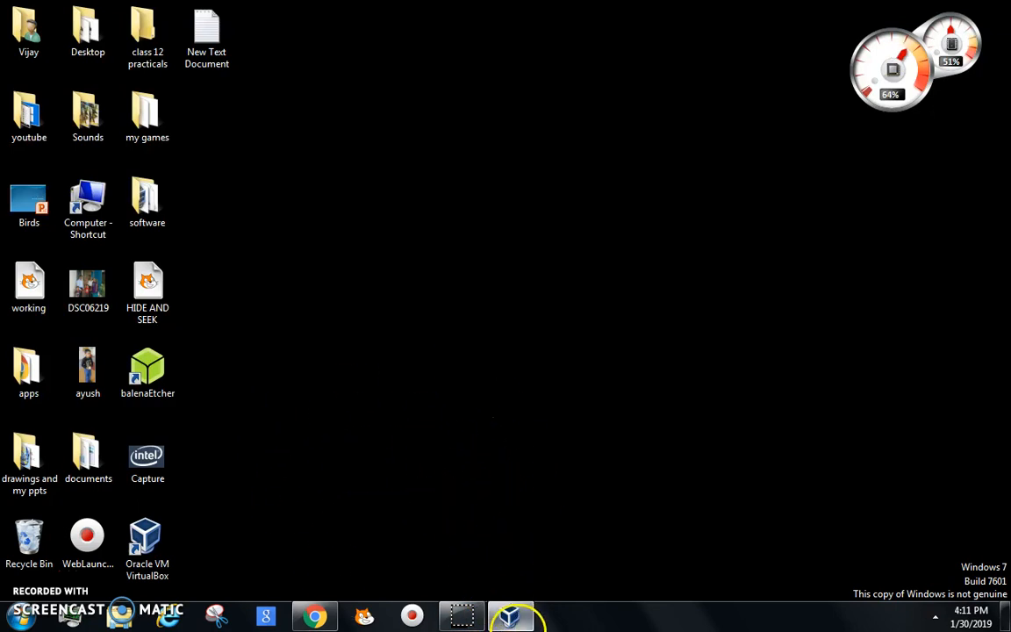
Step: Look over the Ubuntu MATE download page and the VirtualBox.org welcome page, then minimize the browser
mouse_move(510, 614)
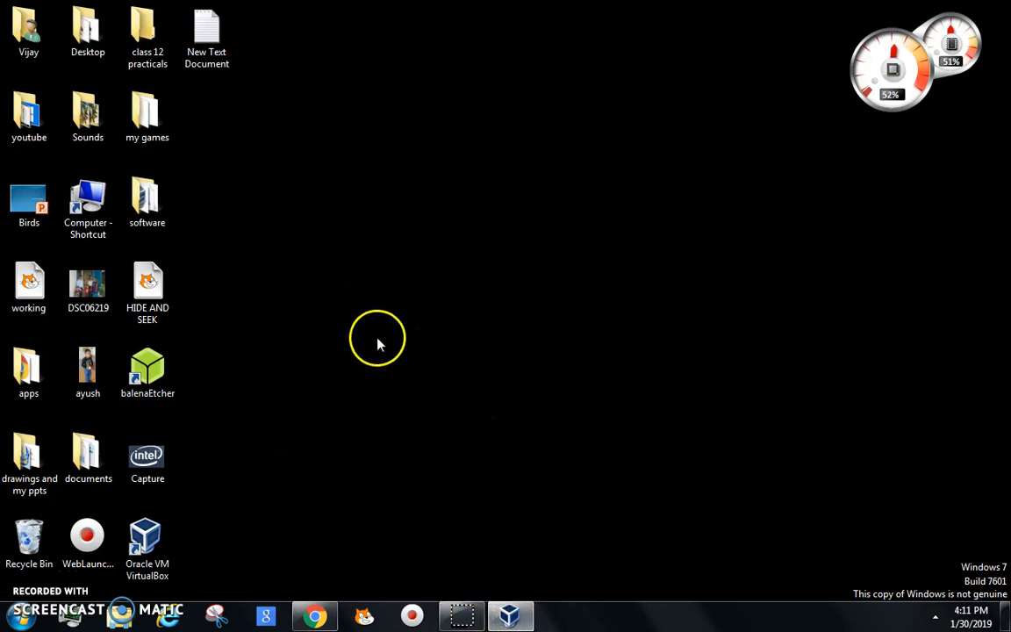
click(313, 613)
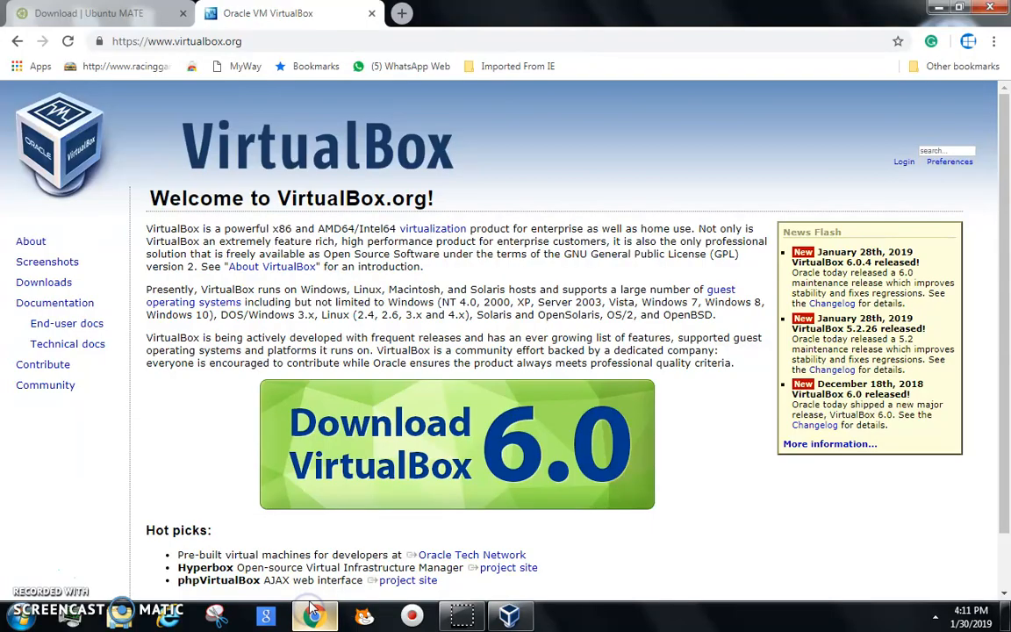
click(89, 13)
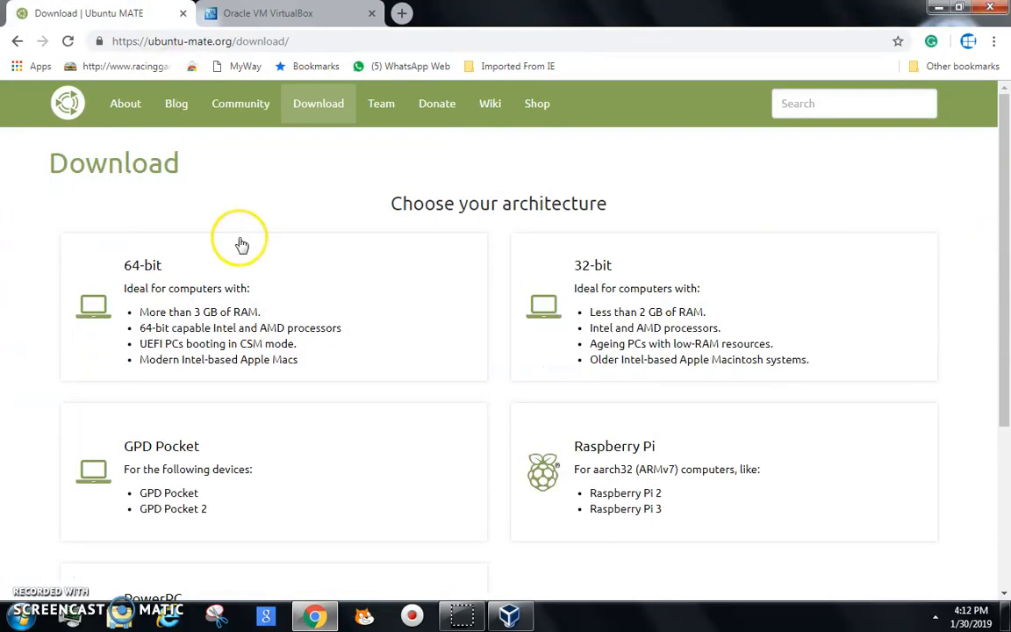
scroll(242, 246, down, 3)
scroll(741, 167, up, 2)
scroll(739, 169, up, 2)
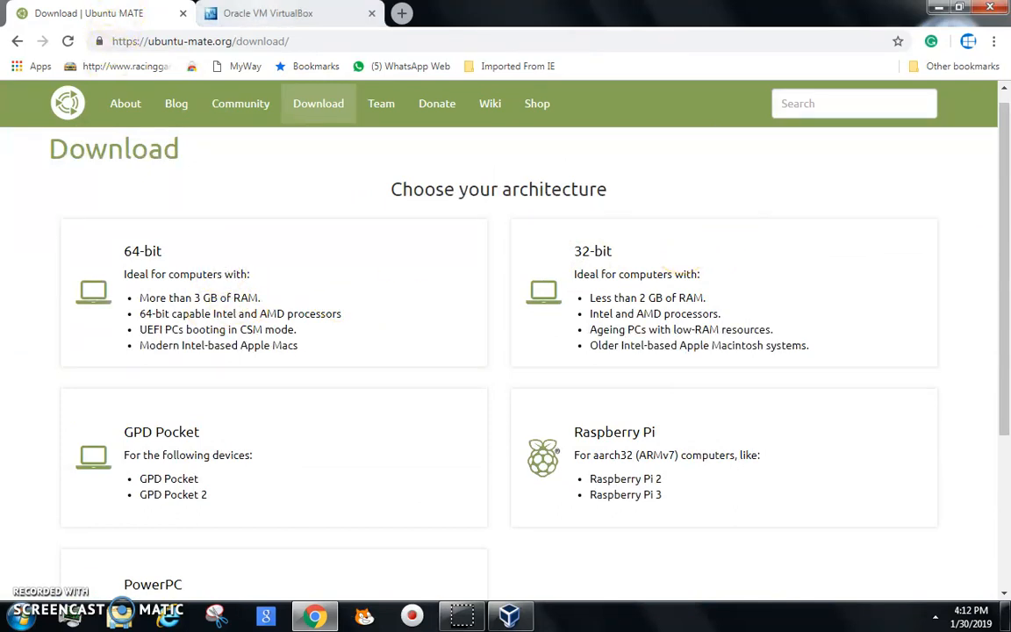
click(255, 12)
scroll(421, 336, down, 1)
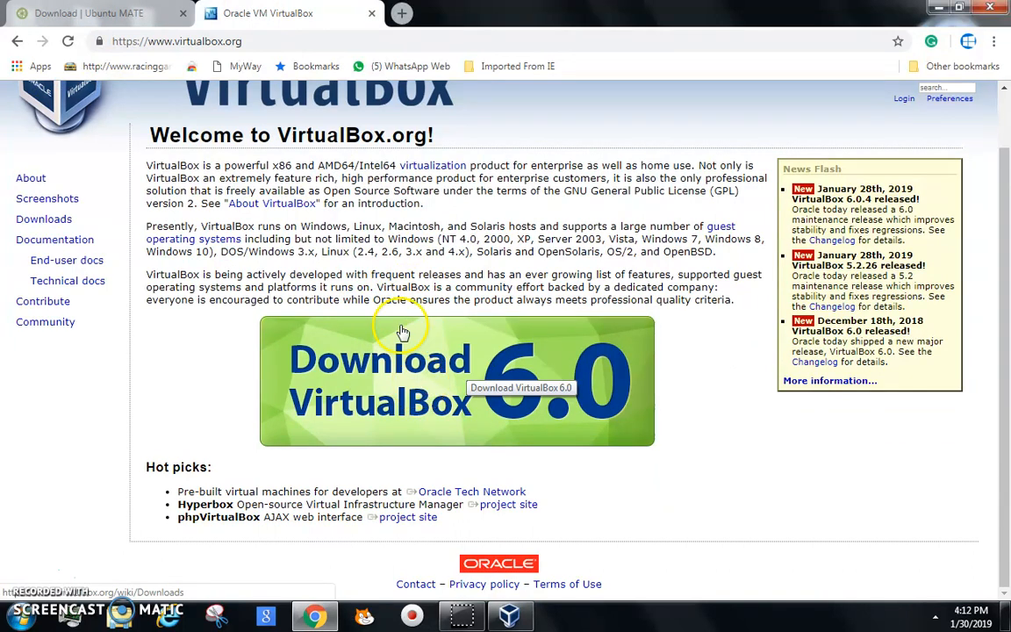
click(938, 7)
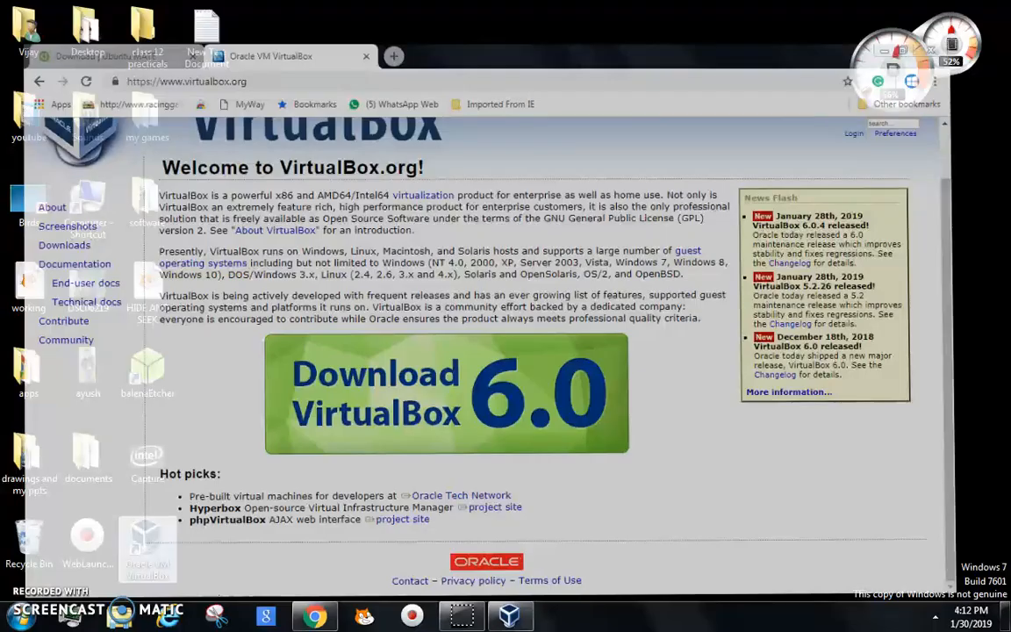
Step: Start a new virtual machine named ubuntu with version Ubuntu (32-bit) and reach the memory step
click(510, 617)
click(16, 55)
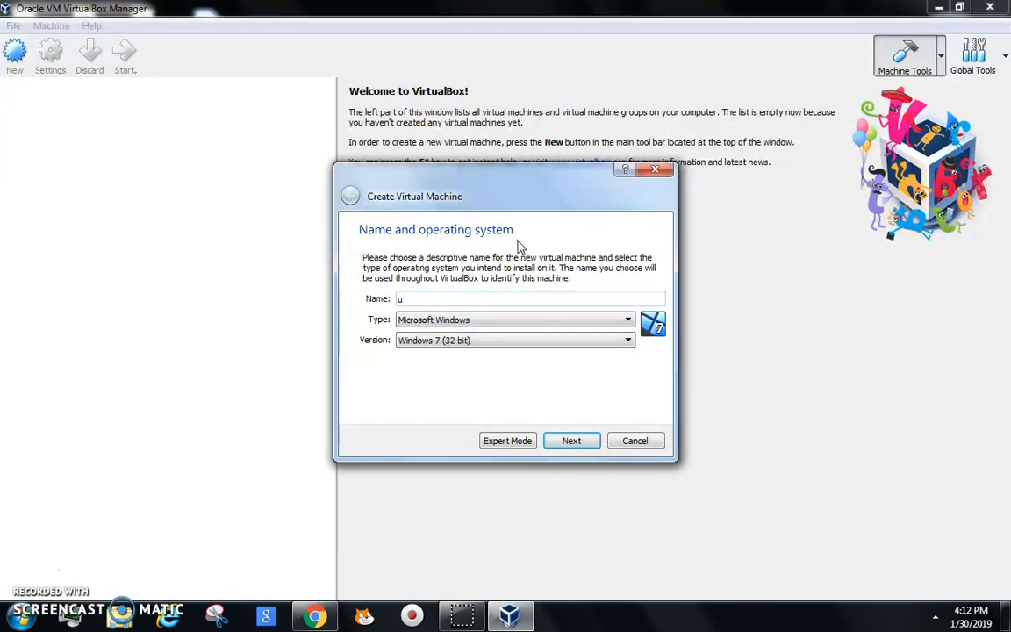
text(ub)
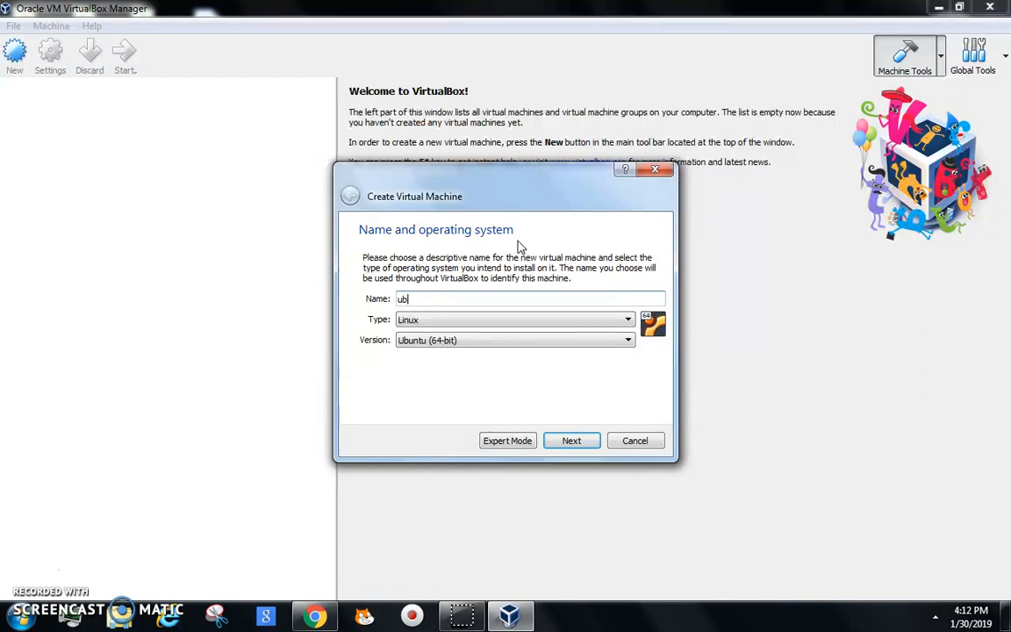
text(untu)
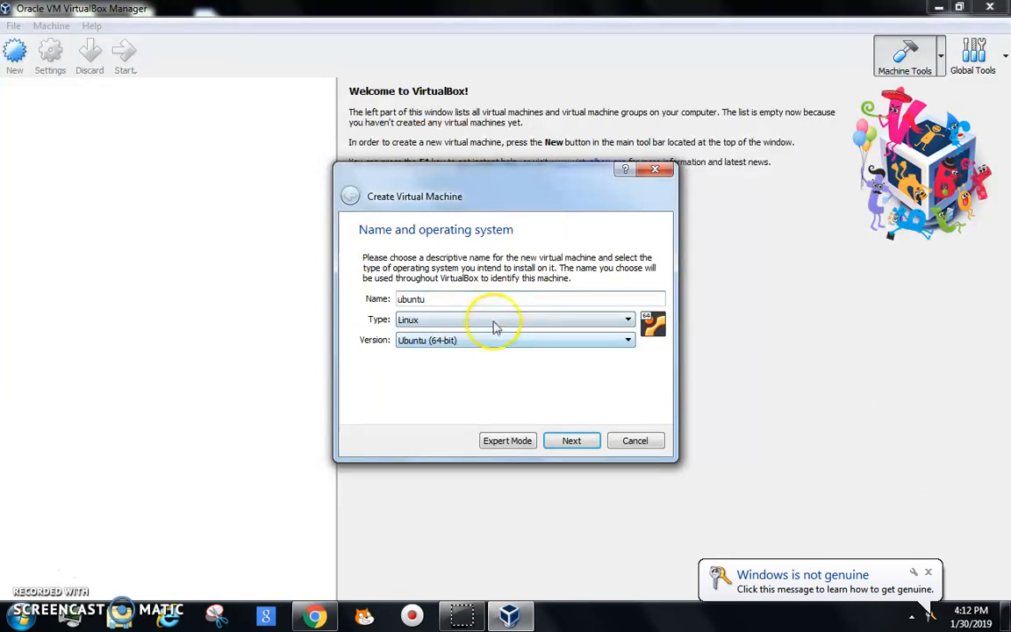
click(504, 344)
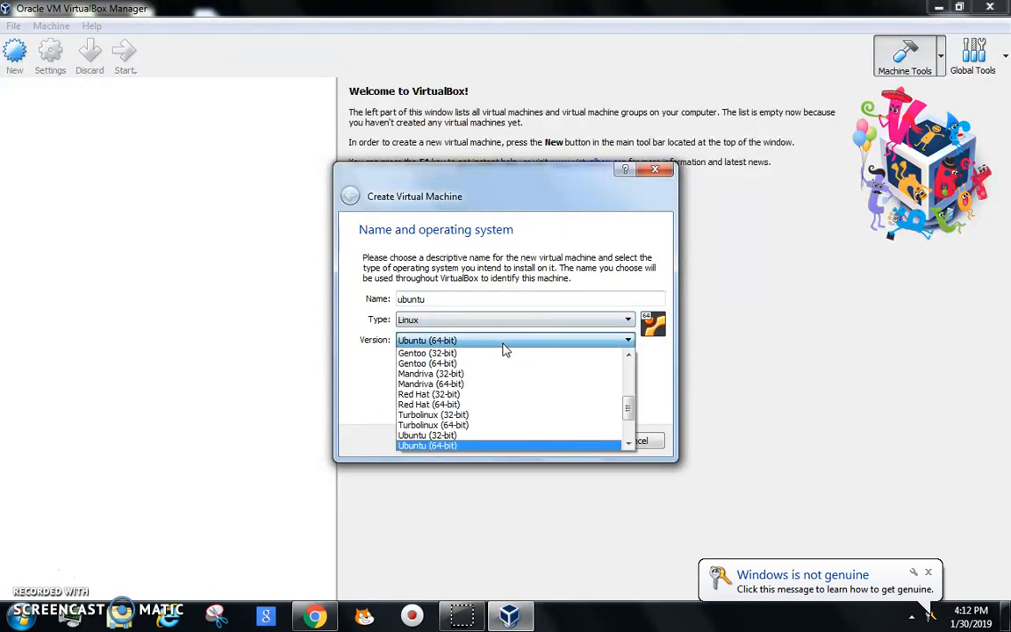
click(481, 435)
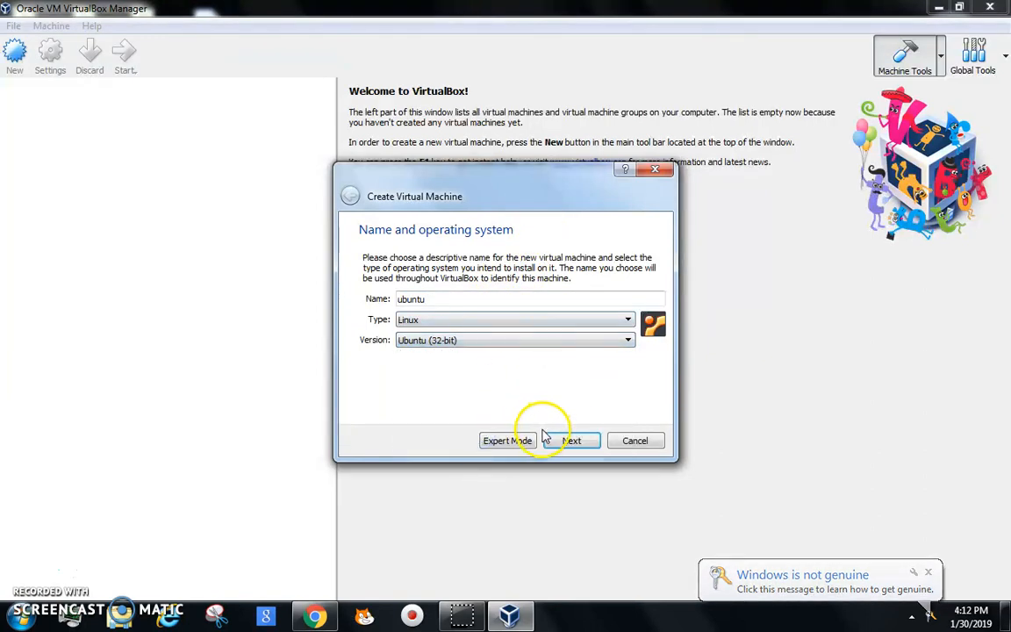
click(577, 439)
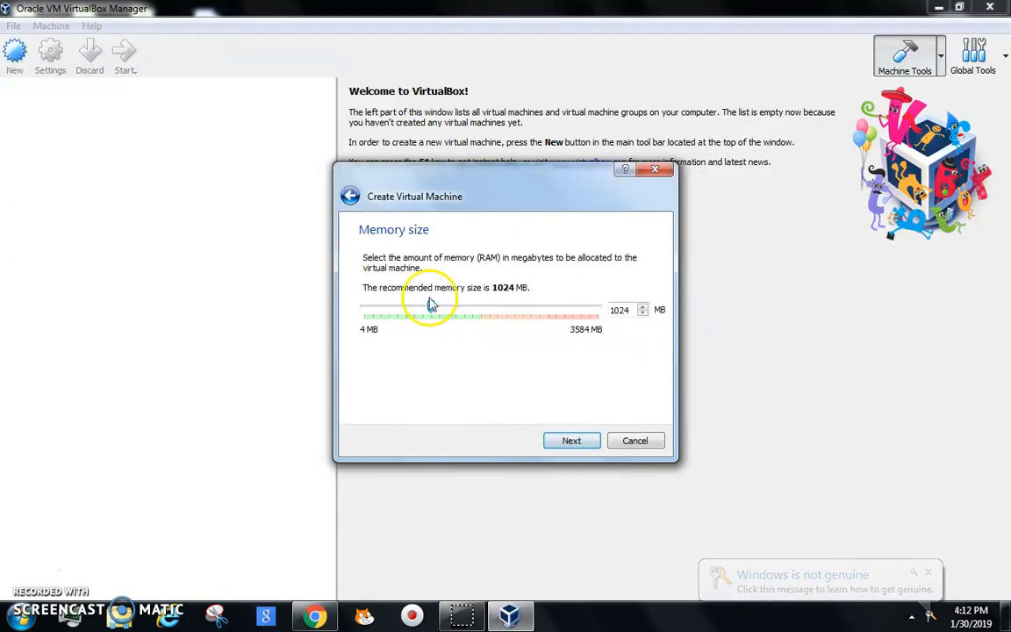
Step: Keep 1024 MB of memory and choose a new VDI virtual hard disk
click(575, 440)
click(579, 440)
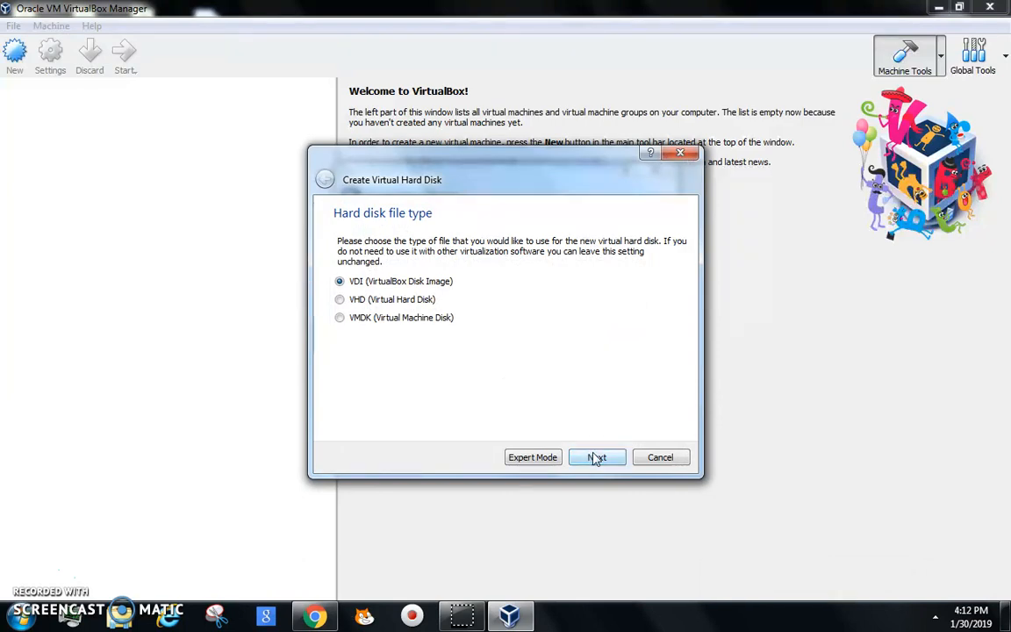
click(596, 457)
click(596, 457)
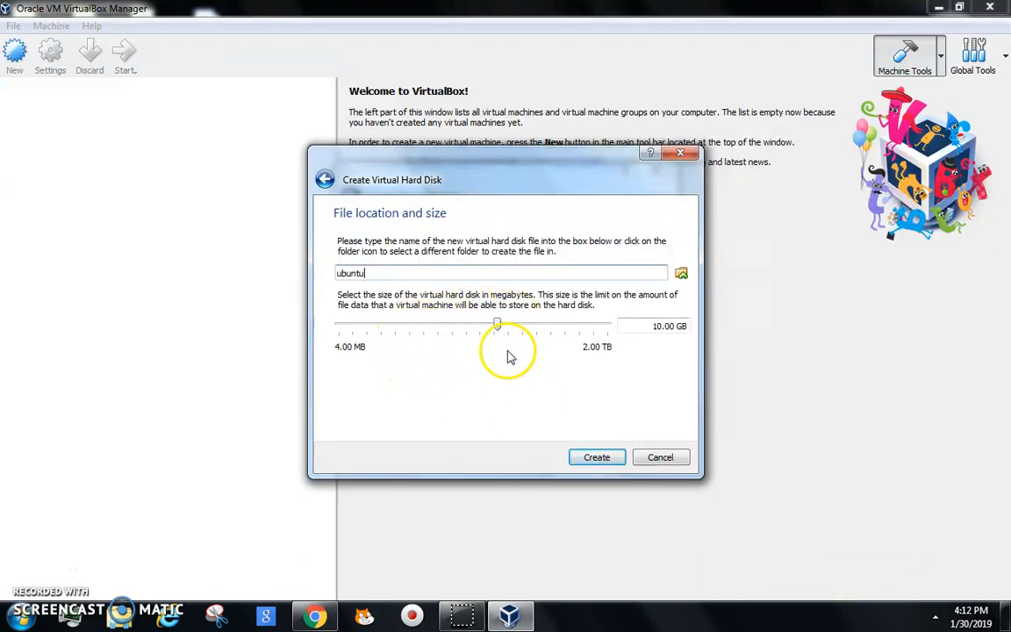
Step: Set the virtual disk size to 15.00 GB, create it, and open the ubuntu machine's settings
drag(500, 328, 512, 329)
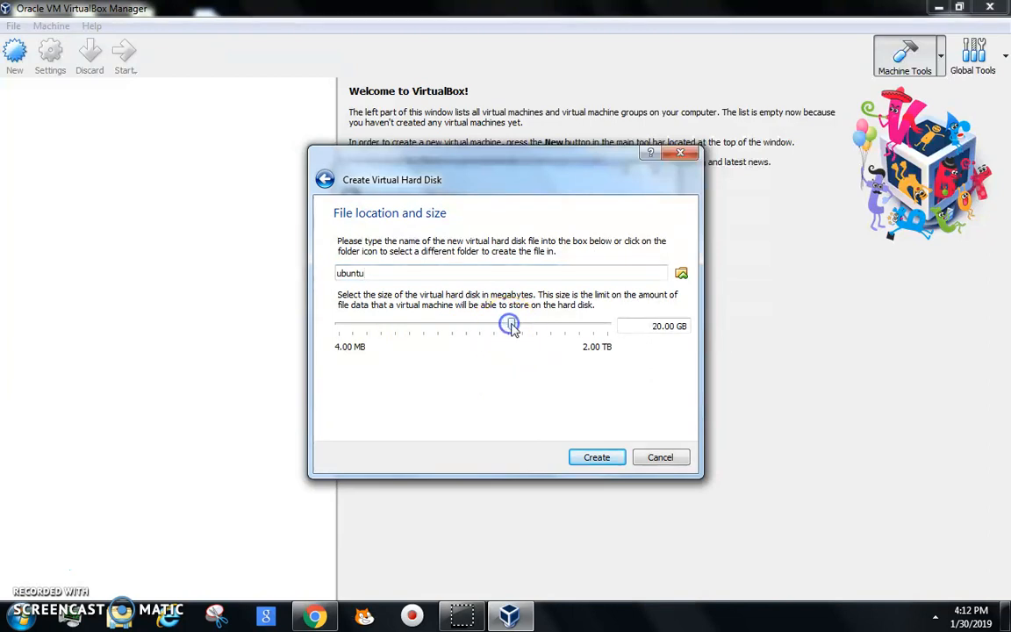
double_click(656, 325)
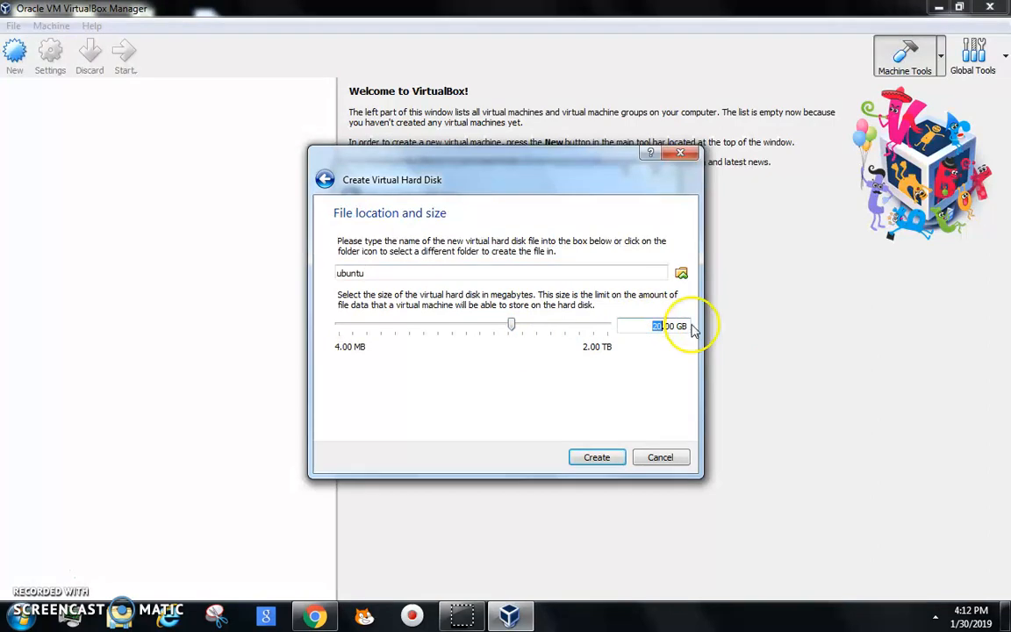
key(BackSpace)
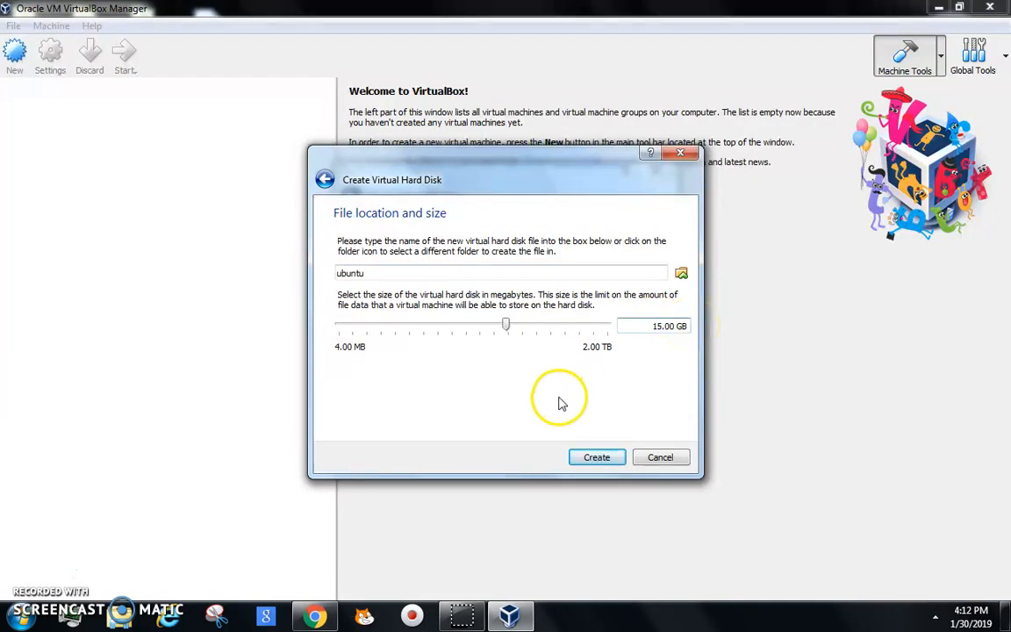
click(595, 456)
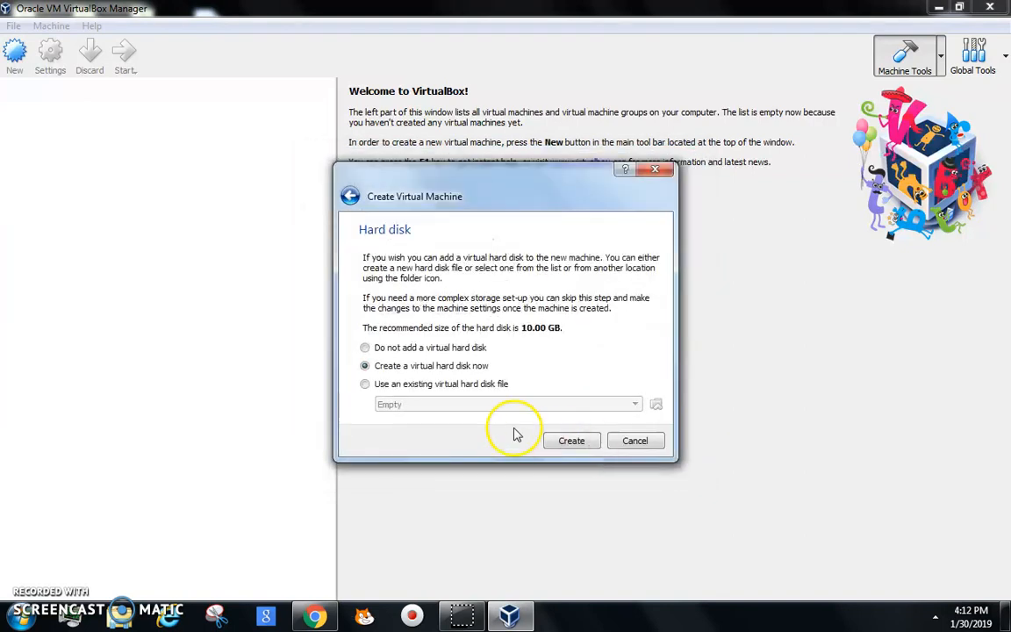
click(56, 63)
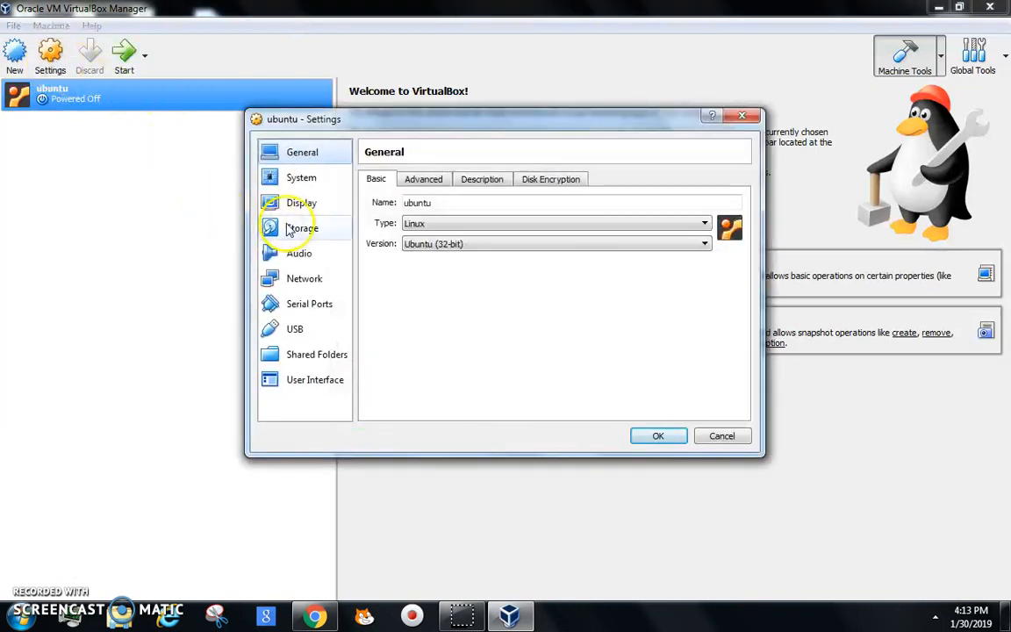
Step: Set the ubuntu VM's processor count to 2 under System > Processor
click(300, 180)
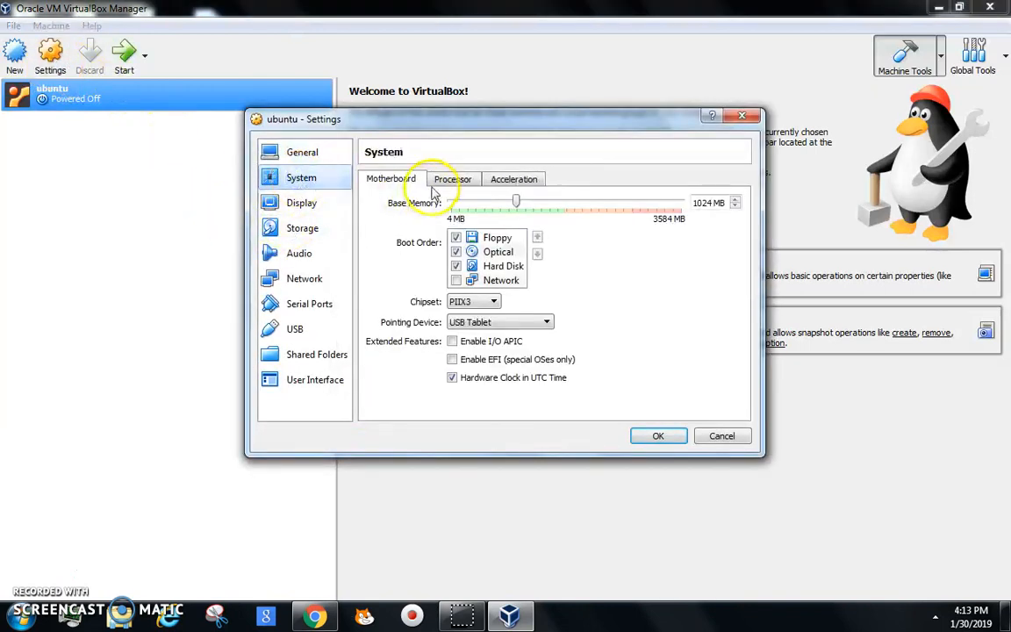
click(445, 181)
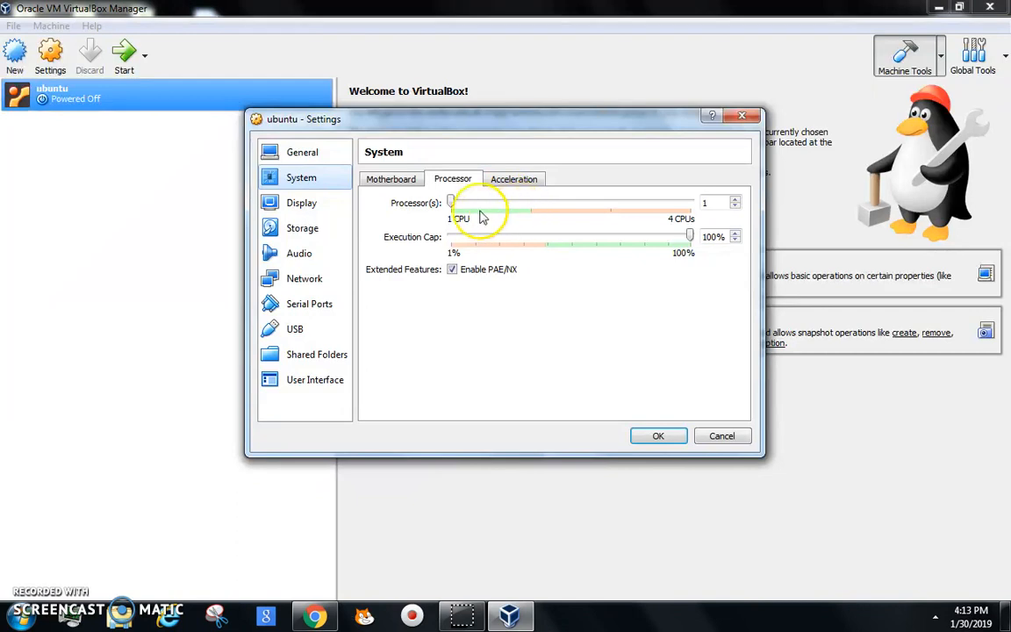
click(451, 202)
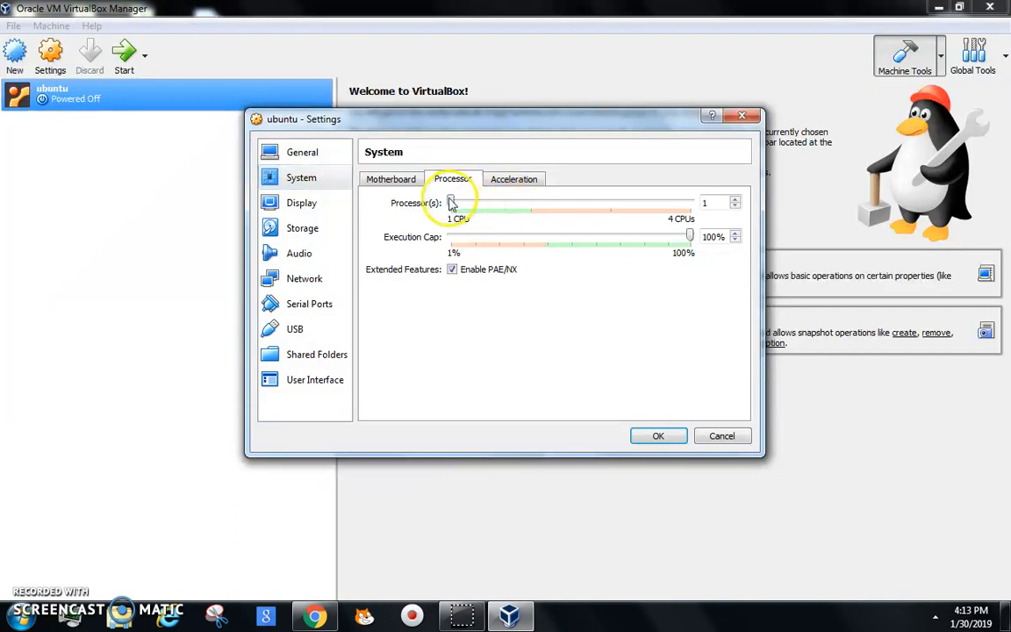
click(736, 199)
click(736, 200)
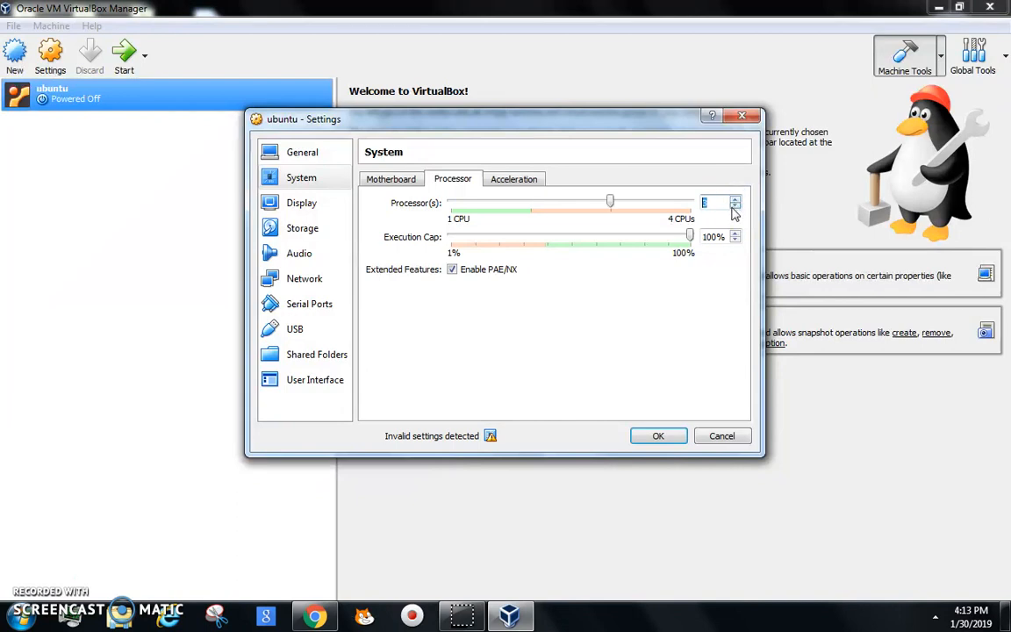
click(735, 208)
click(735, 208)
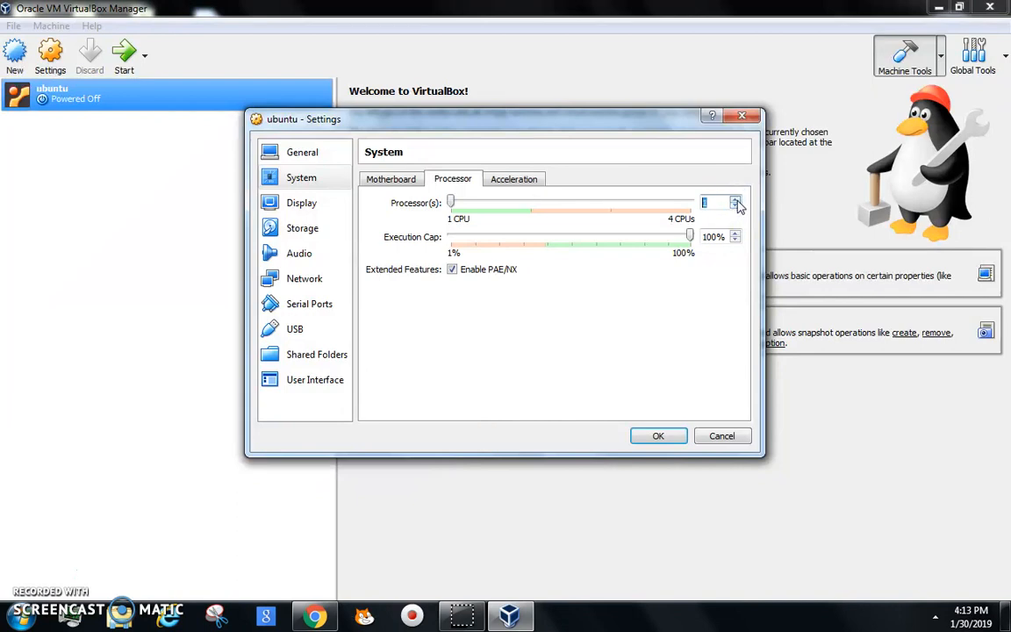
click(735, 200)
click(735, 201)
click(736, 207)
click(735, 207)
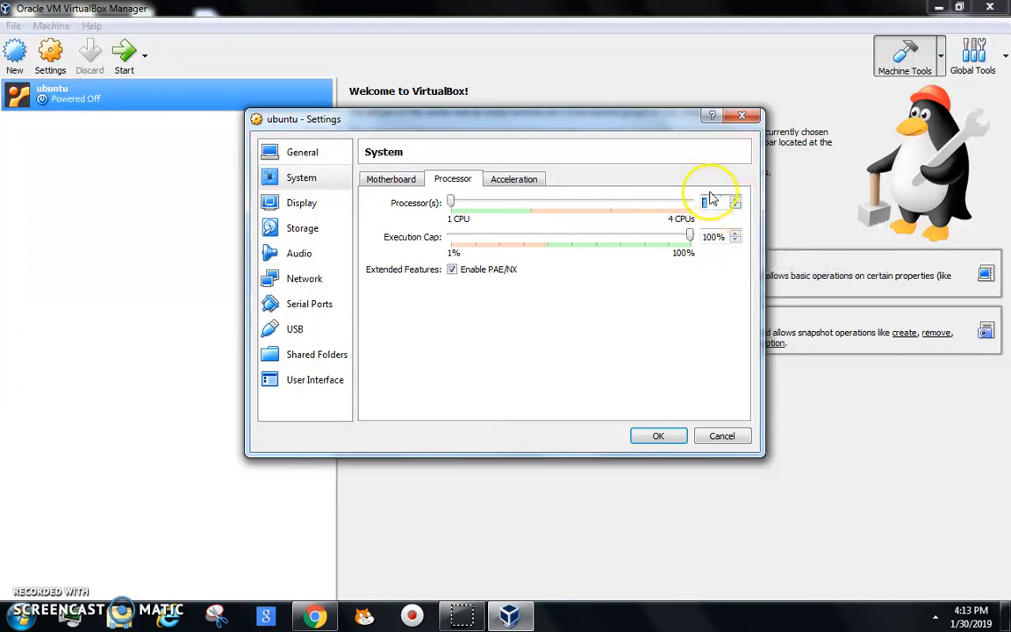
text(2)
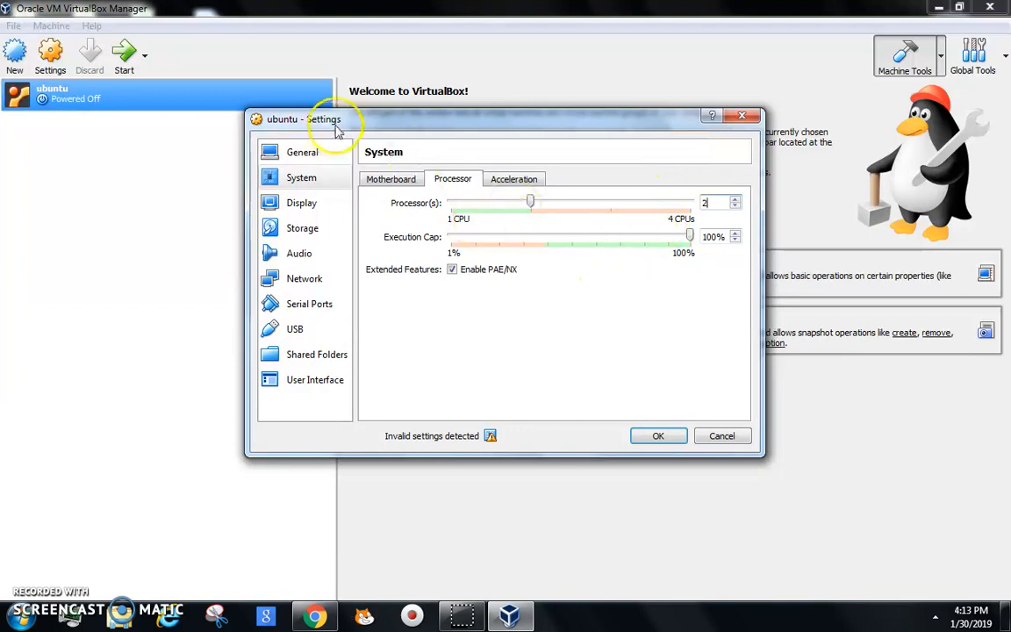
click(514, 179)
Step: Raise the Display video memory to 122 MB, then move to the Storage settings
click(294, 202)
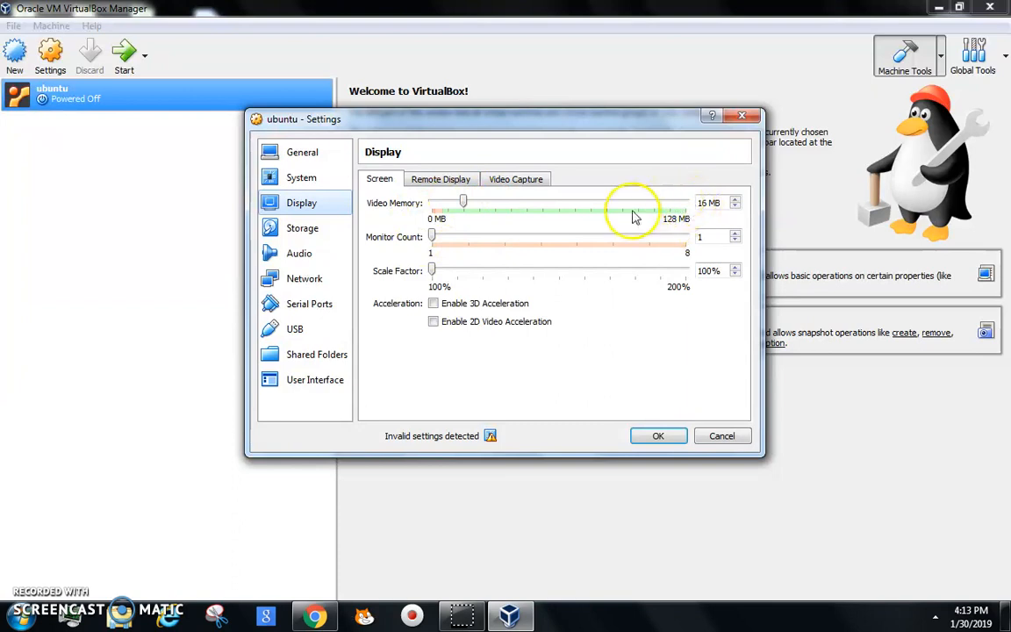
drag(510, 203, 671, 216)
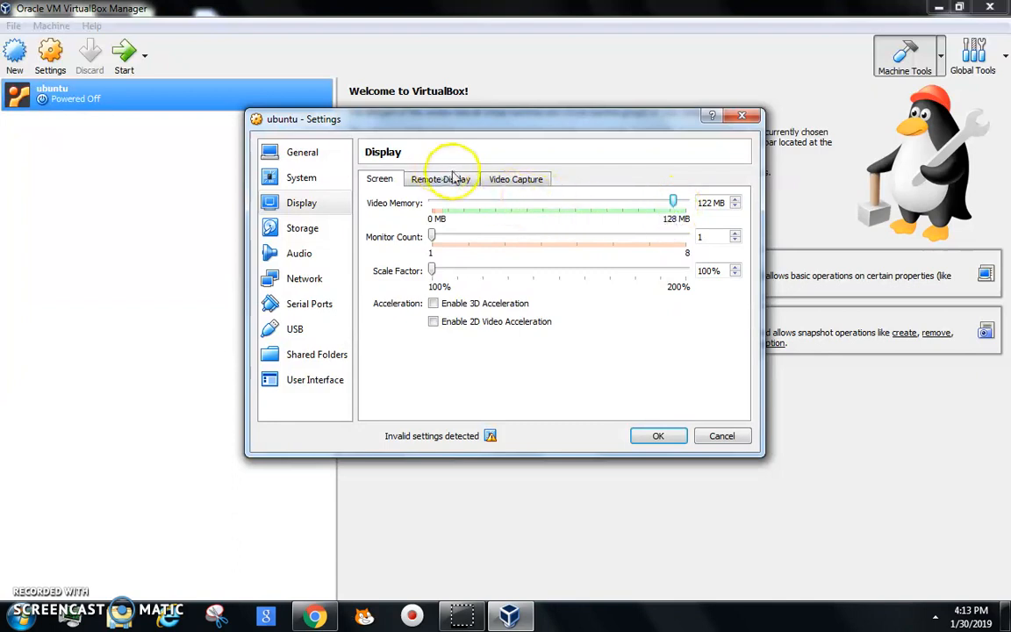
click(527, 179)
click(443, 181)
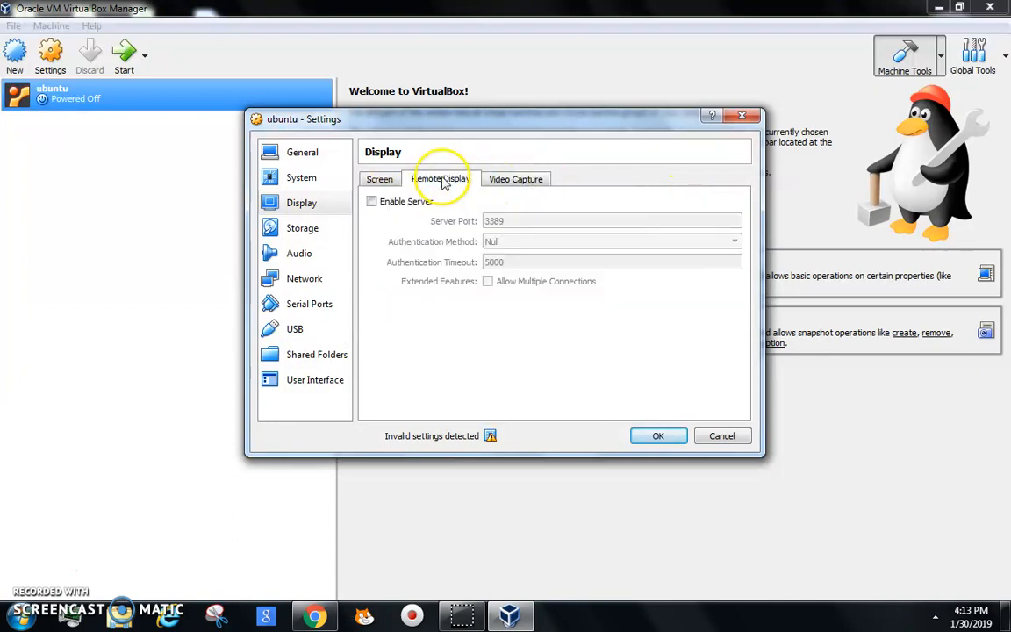
click(392, 181)
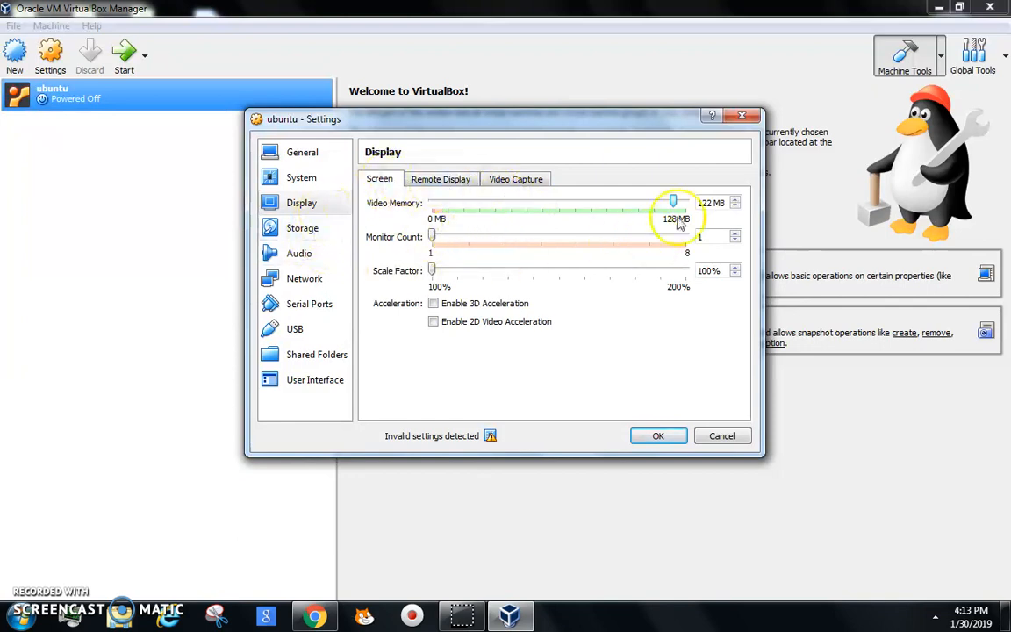
click(272, 227)
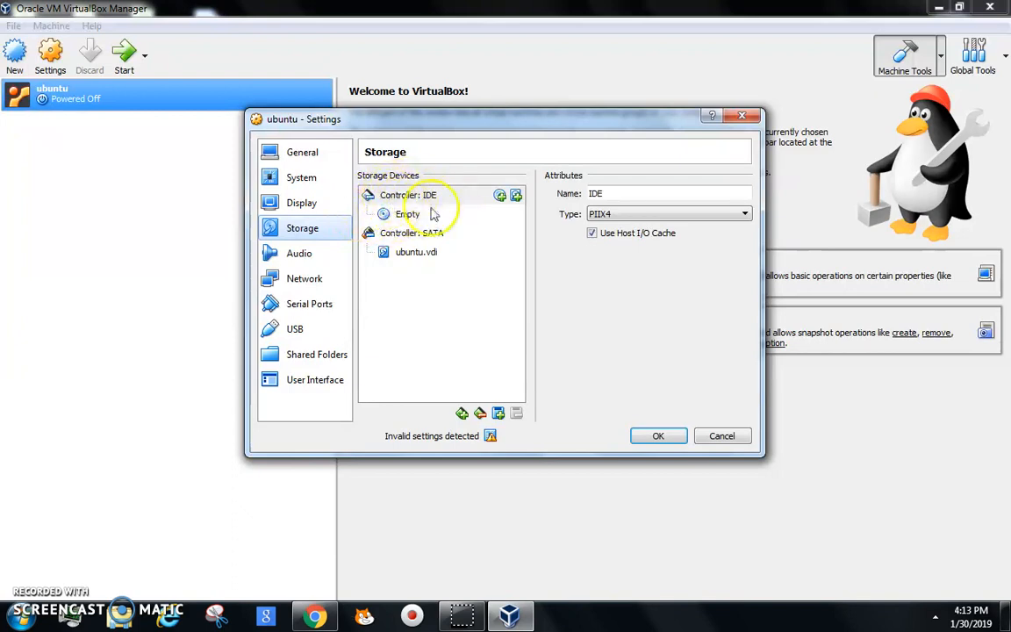
Step: Load the ubuntu-mate-18.04.1-desktop-i386 ISO into the empty IDE optical drive and save the settings
click(404, 215)
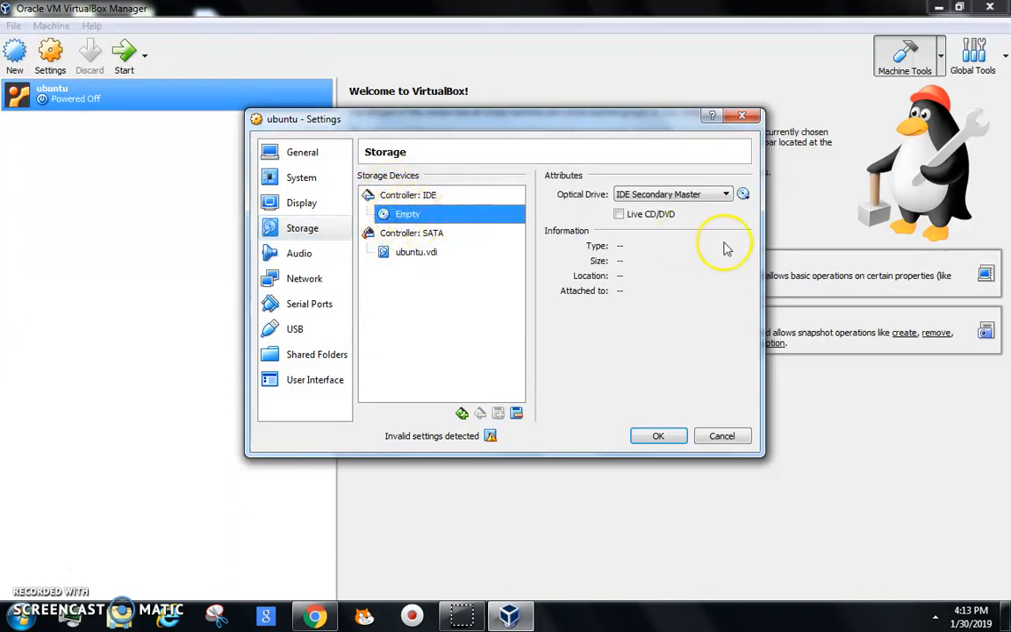
click(743, 195)
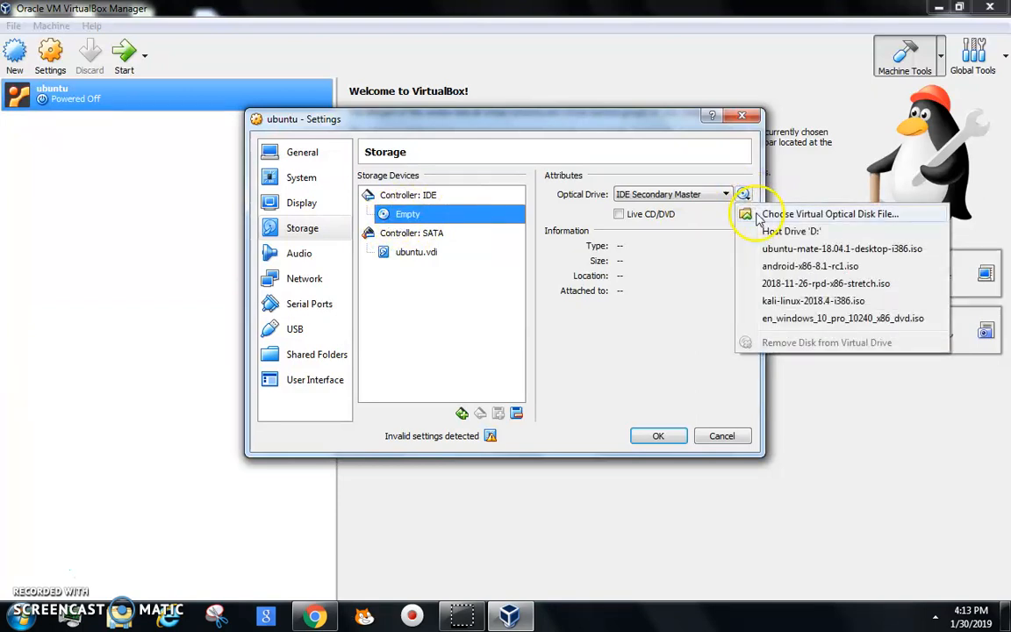
click(757, 215)
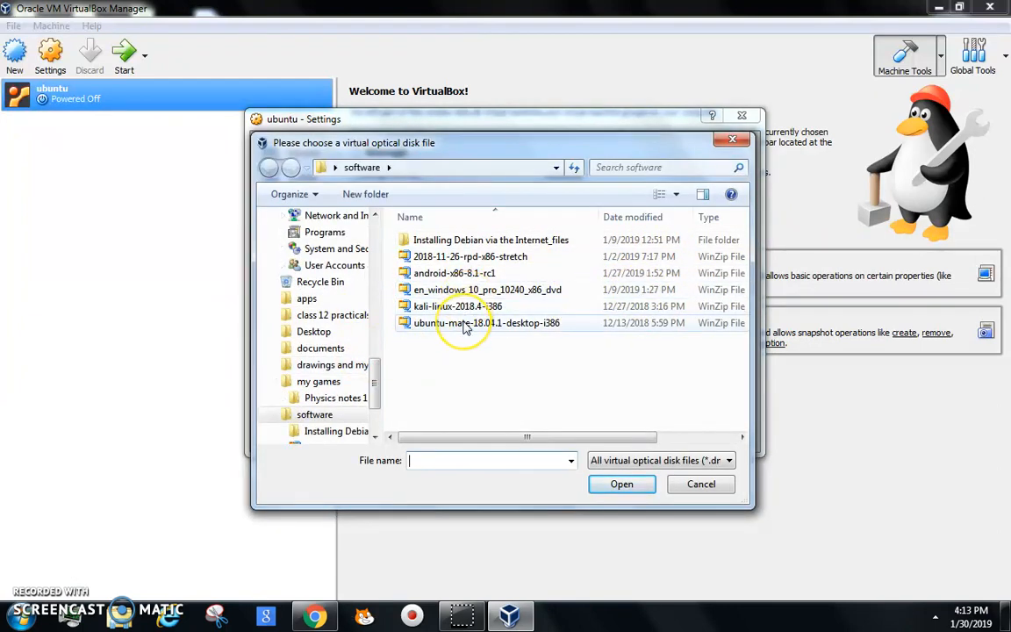
double_click(464, 323)
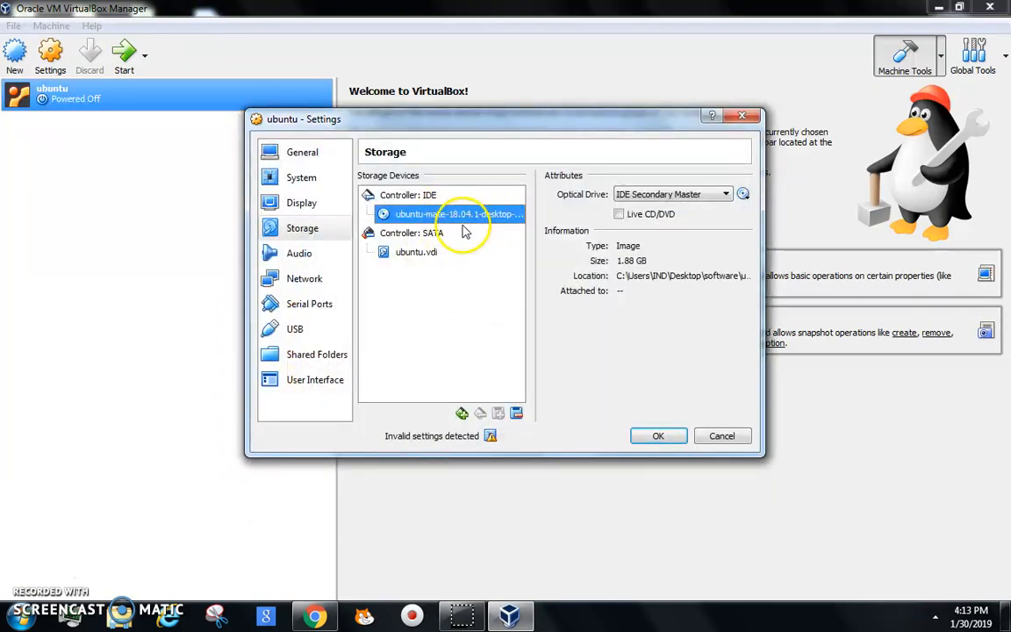
click(667, 436)
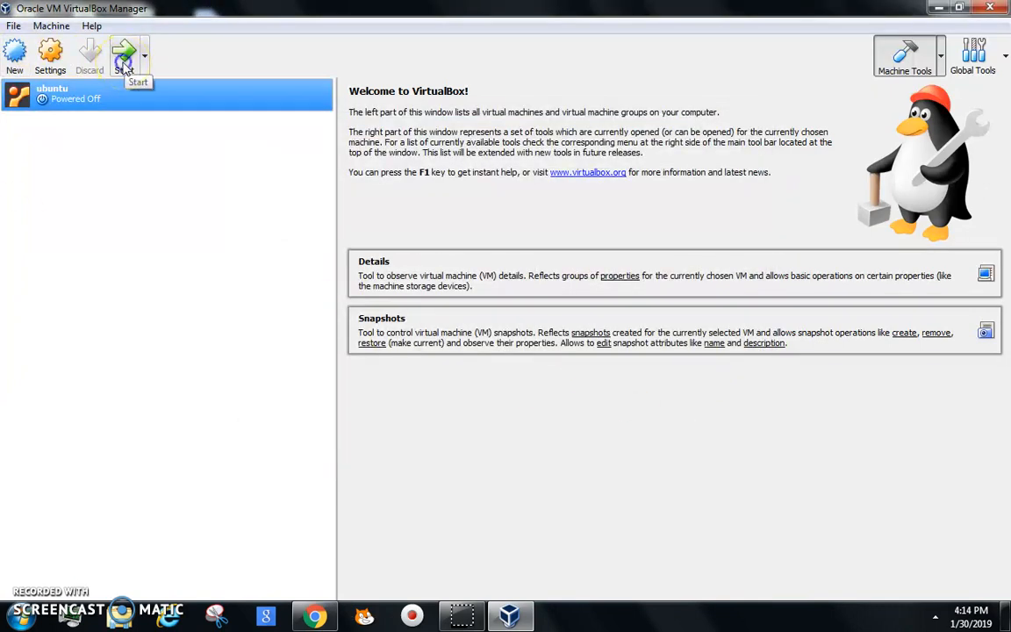
Step: Start the ubuntu VM and dismiss the session error after viewing its details
click(124, 69)
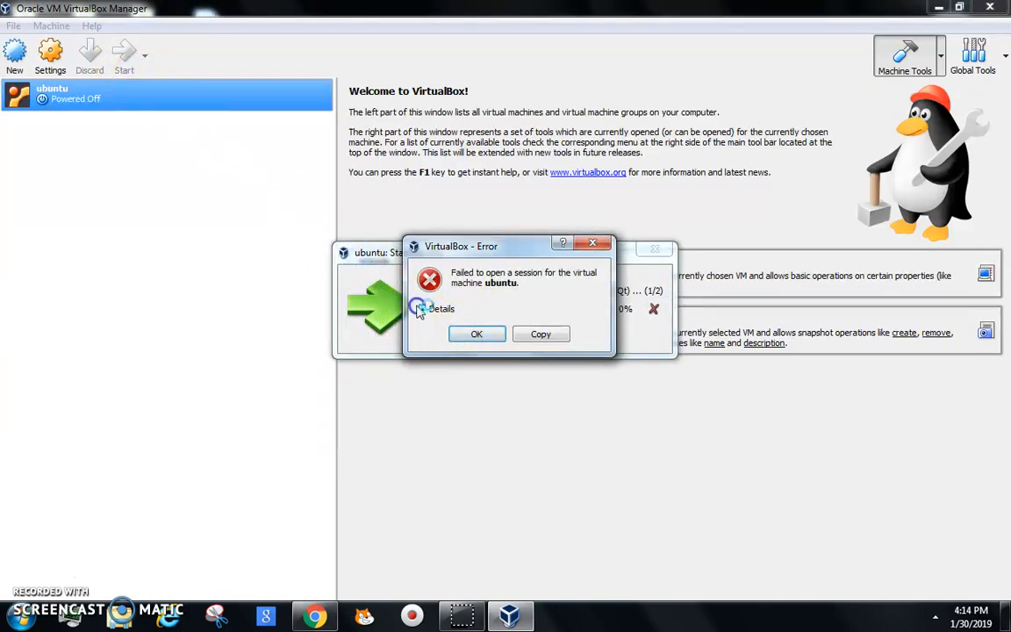
click(436, 310)
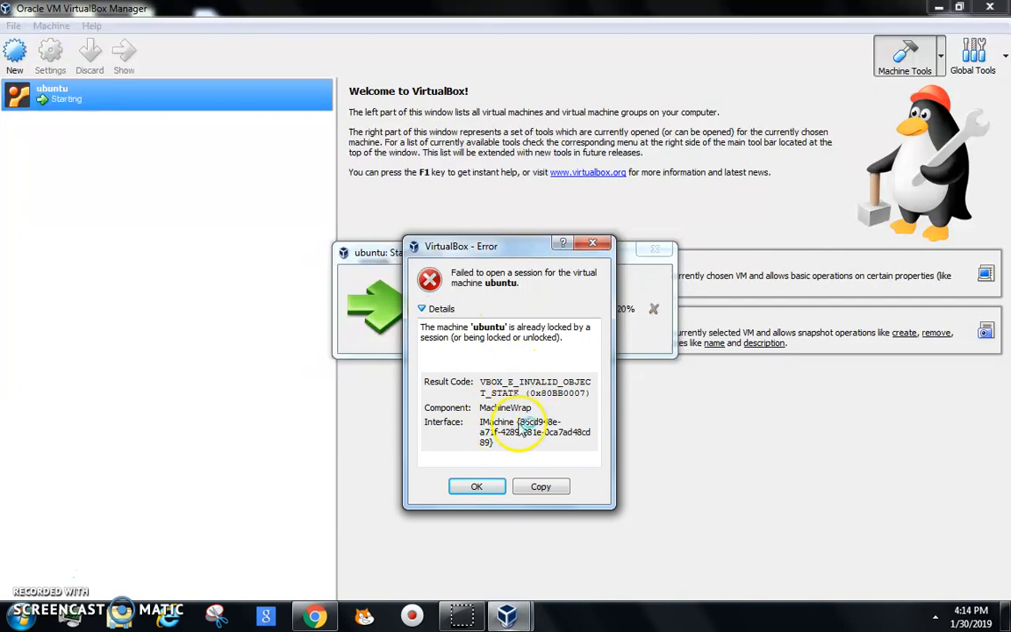
click(476, 490)
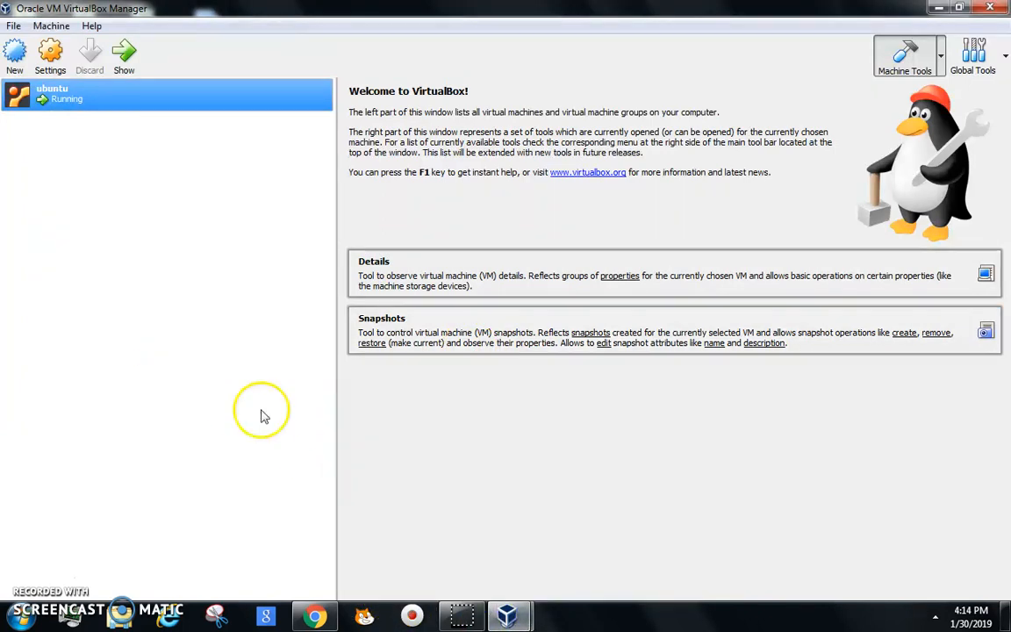
Step: Bring up the ubuntu VM window, make it full screen with Host+F, and close both notification bars
mouse_move(506, 617)
click(620, 420)
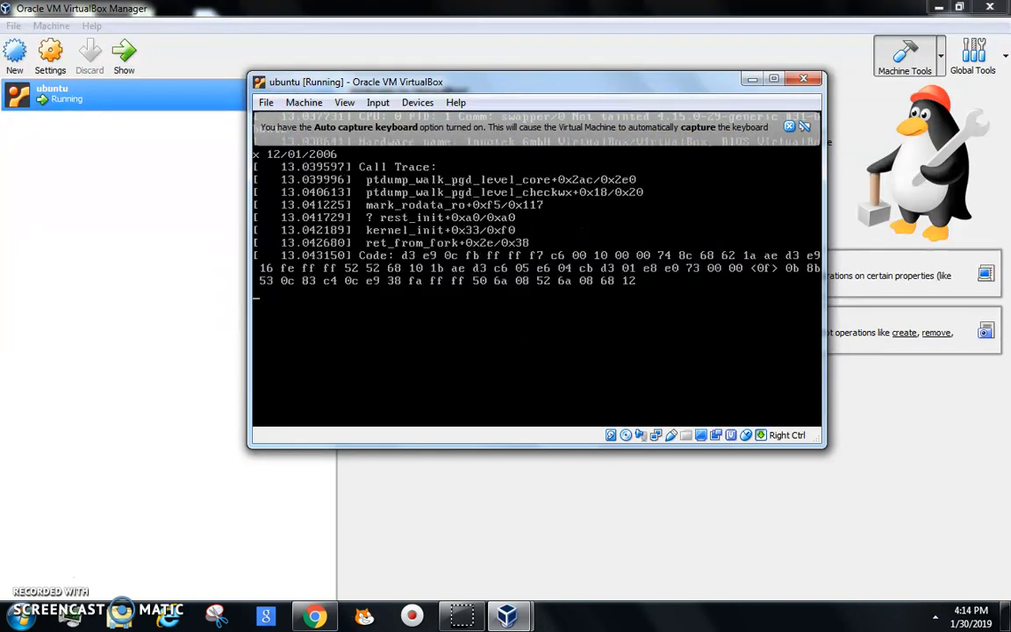
key(Control_R+f)
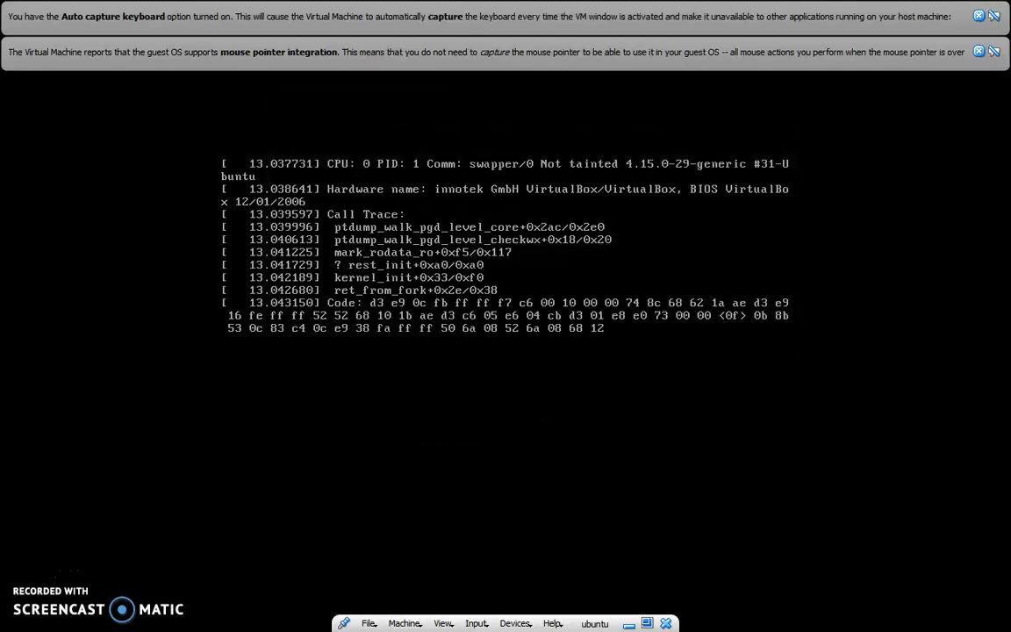
click(978, 51)
click(978, 17)
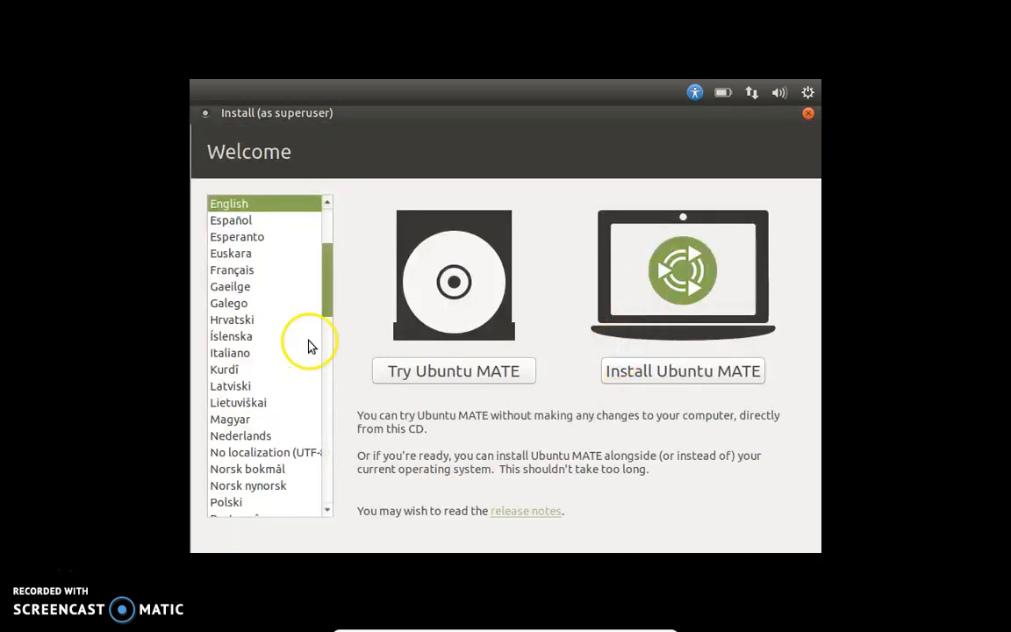
Step: Keep English as the installer language and choose Install Ubuntu MATE
scroll(312, 342, down, 3)
scroll(293, 300, up, 5)
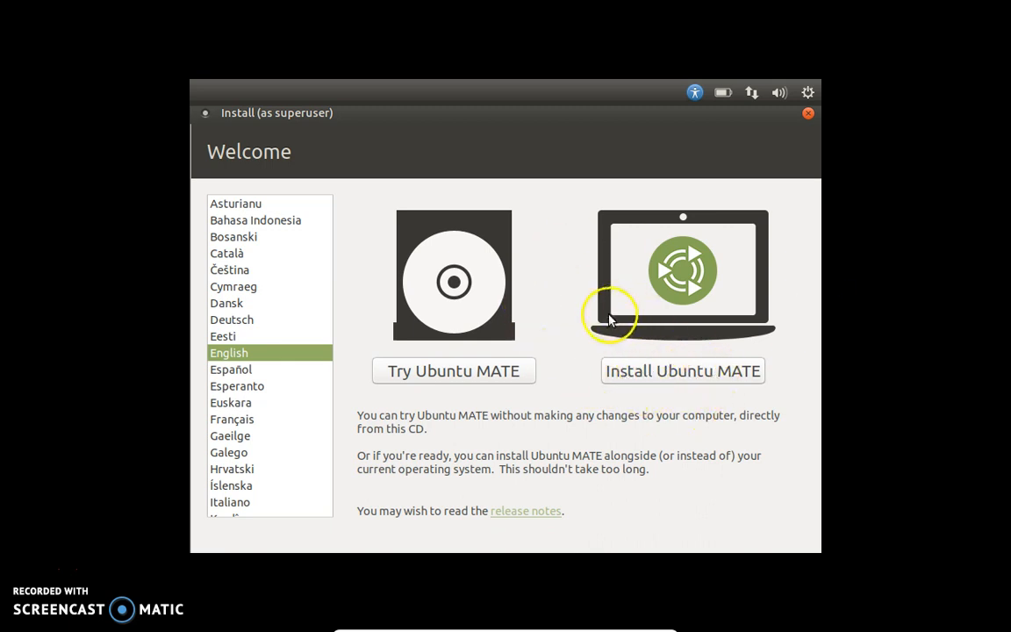
click(648, 372)
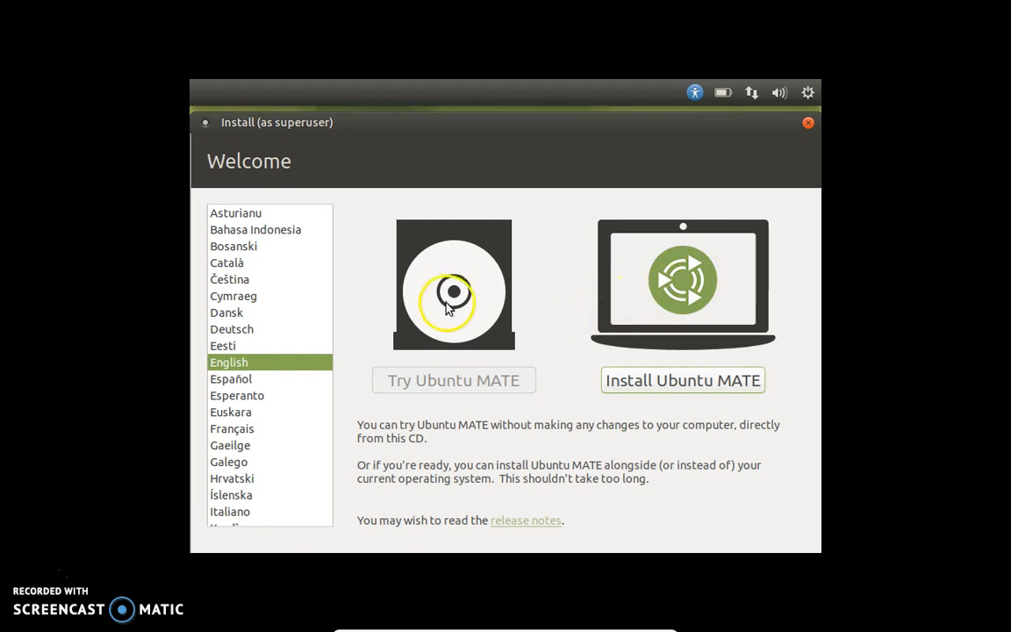
Step: Accept the English (US) / English (US) keyboard layout and continue
click(676, 380)
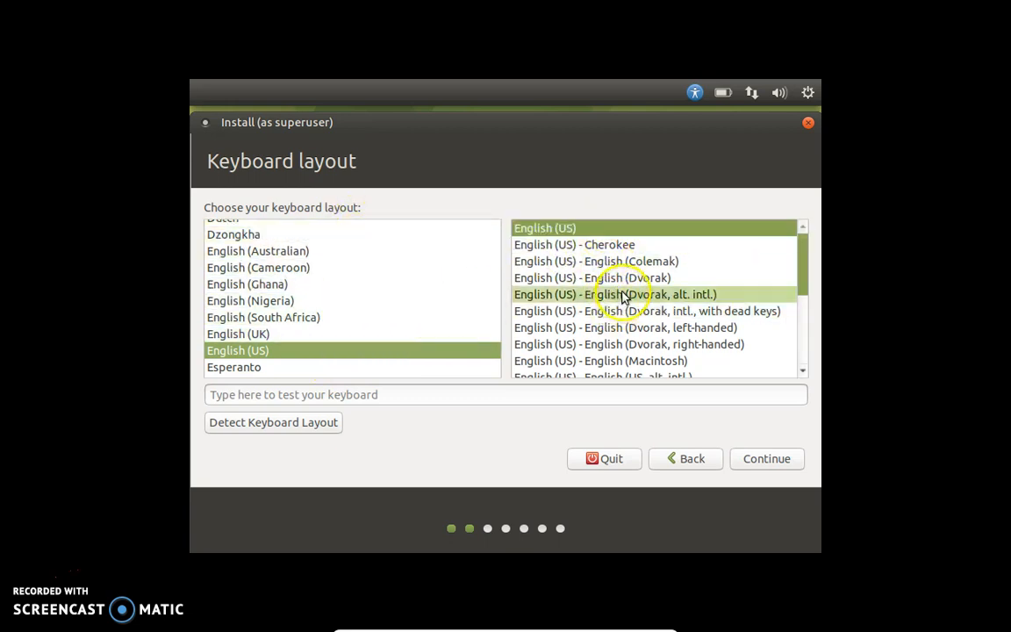
scroll(620, 293, down, 3)
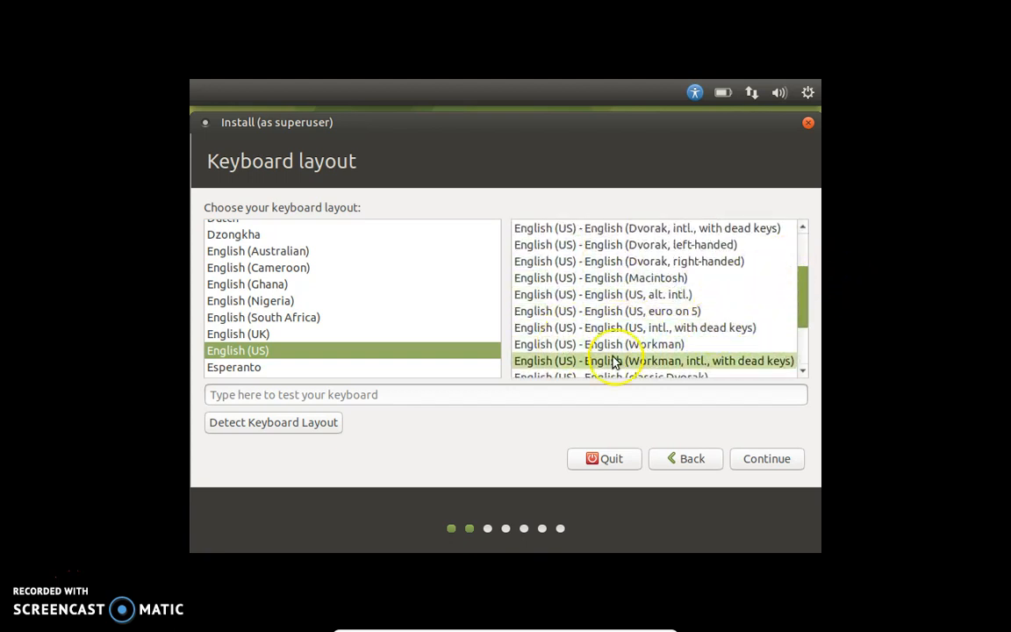
scroll(760, 327, up, 3)
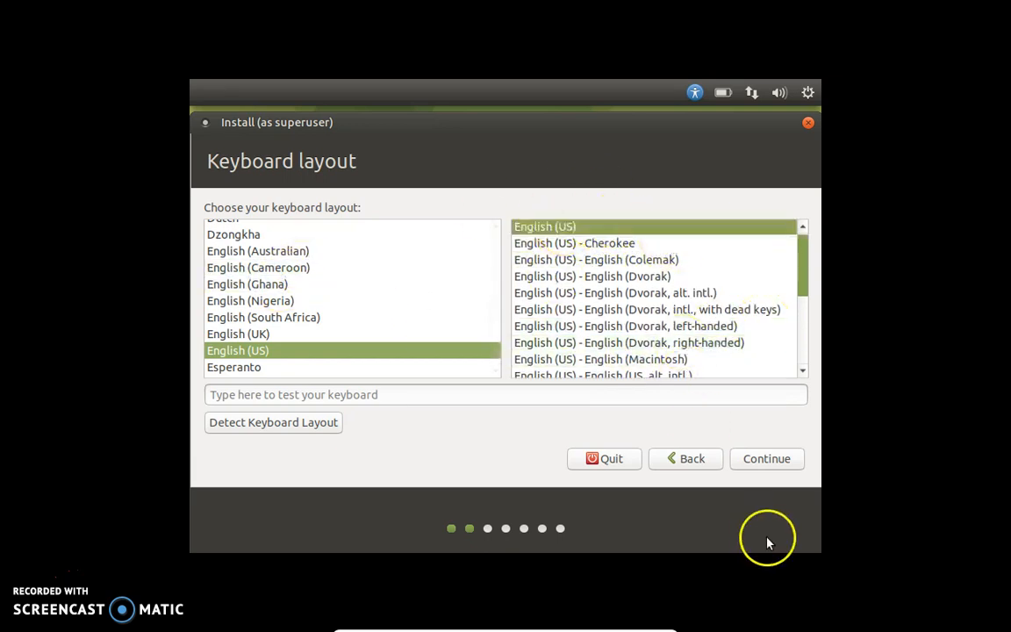
click(761, 458)
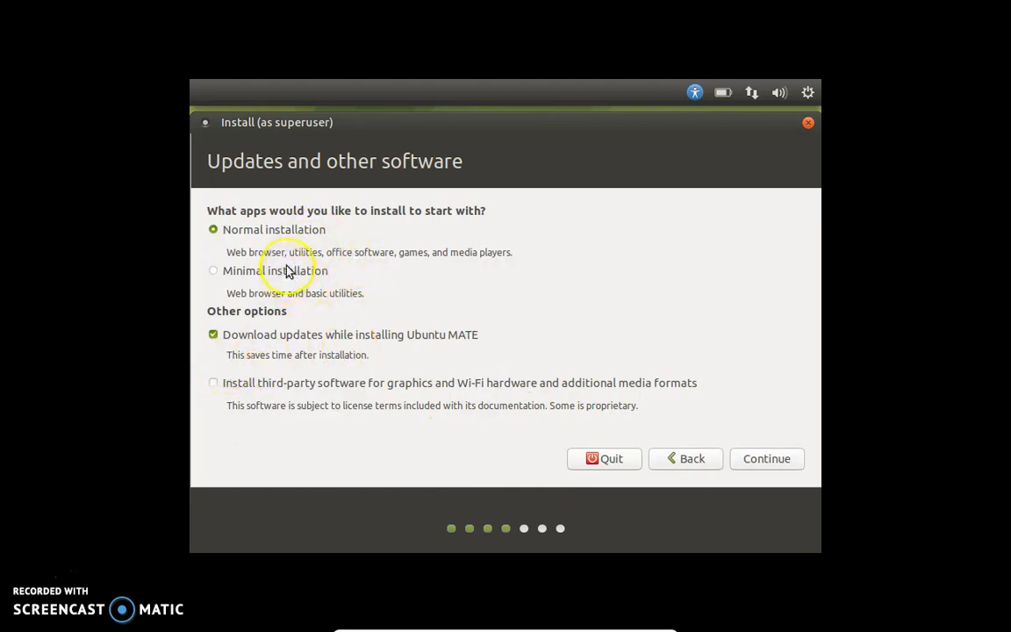
Step: Turn off downloading updates while installing, keep Normal installation, and continue
click(214, 336)
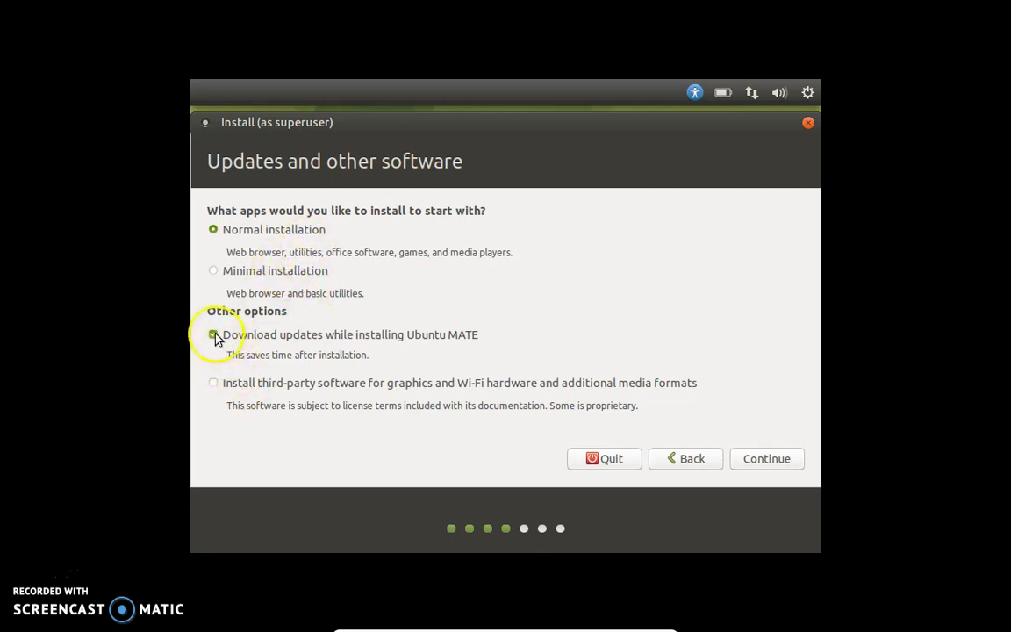
click(214, 336)
click(756, 458)
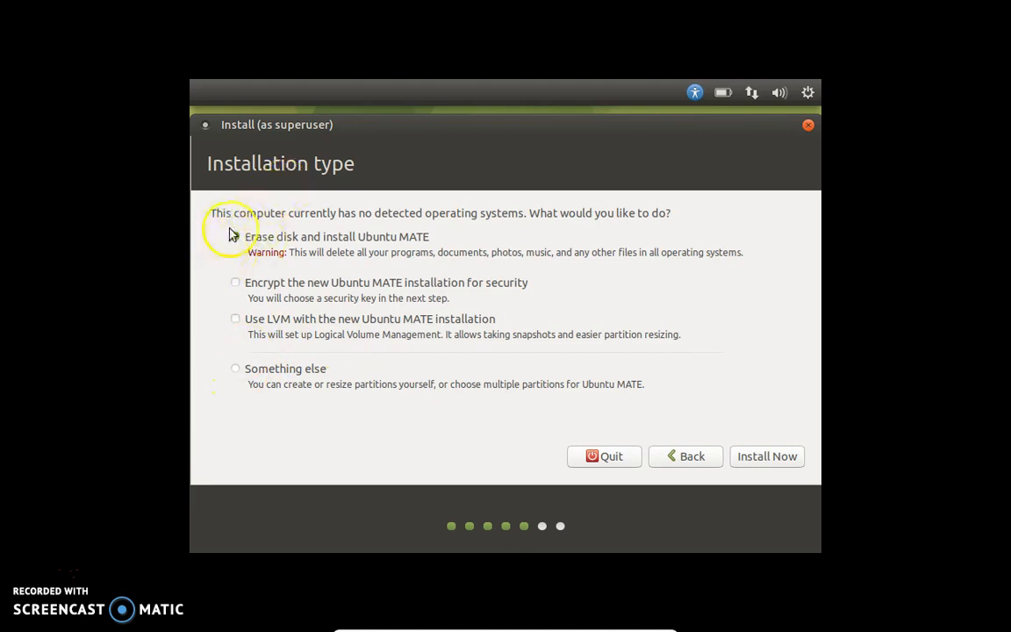
Step: Install Ubuntu MATE by erasing the whole disk, and confirm writing the partition changes to sda
click(756, 460)
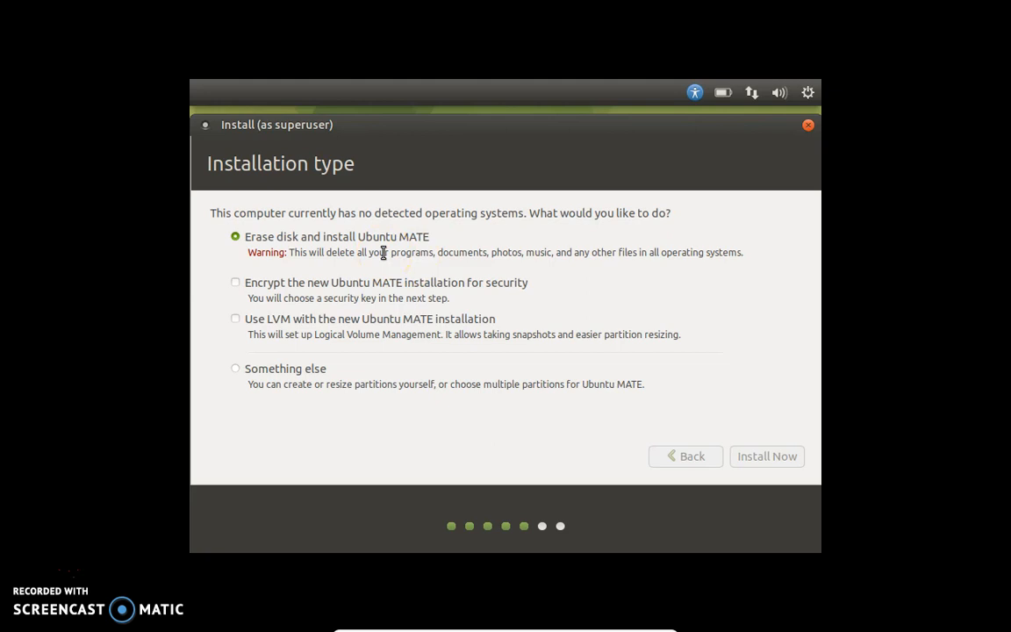
click(393, 267)
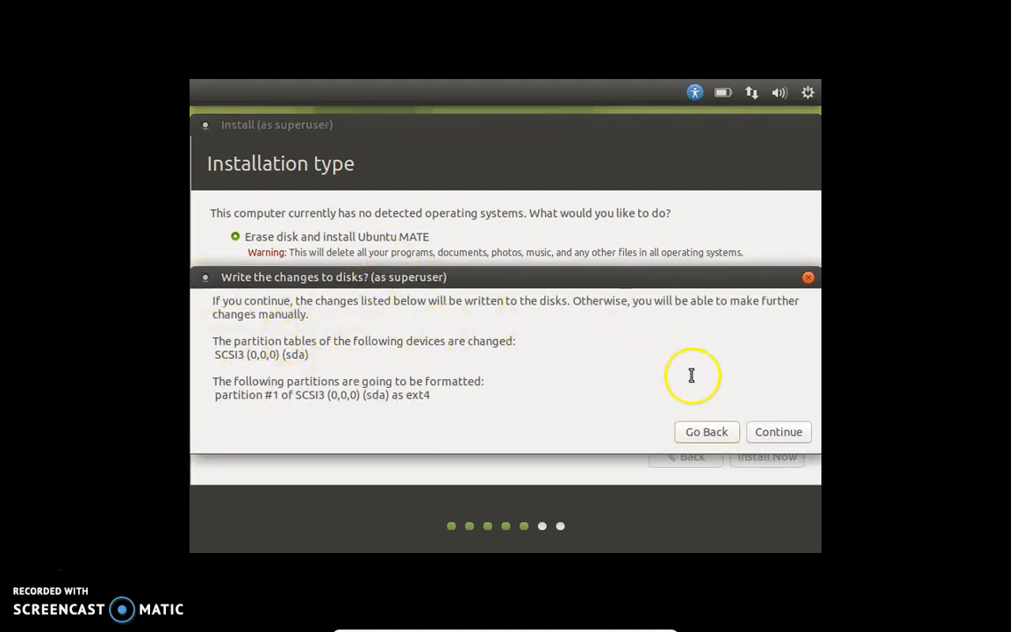
click(790, 430)
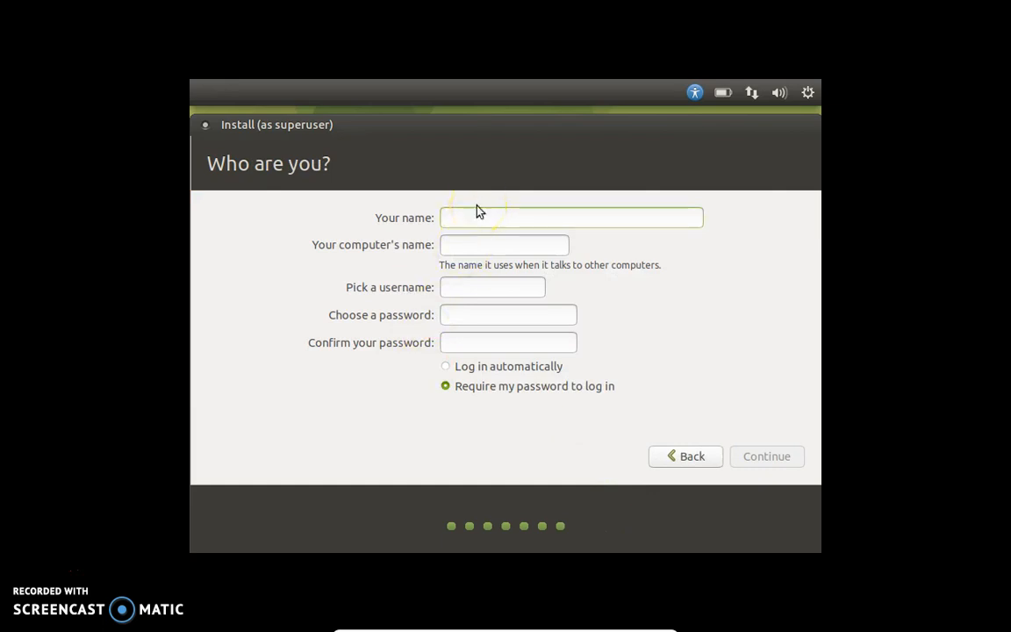
Step: Enter your name and the account password, confirm it, and begin the installation
text(techb)
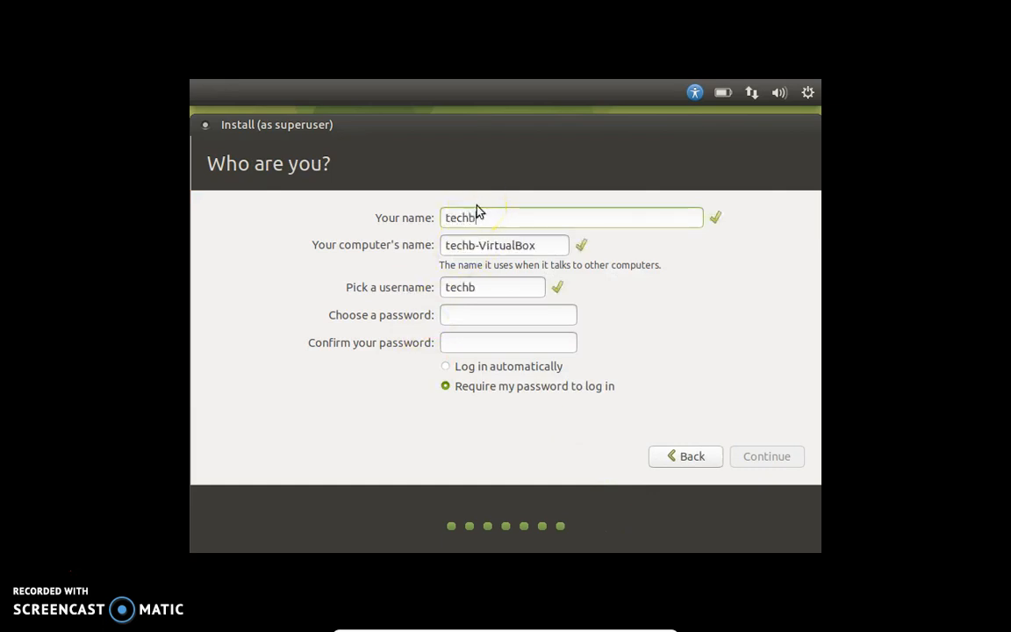
text(u)
text(ddt)
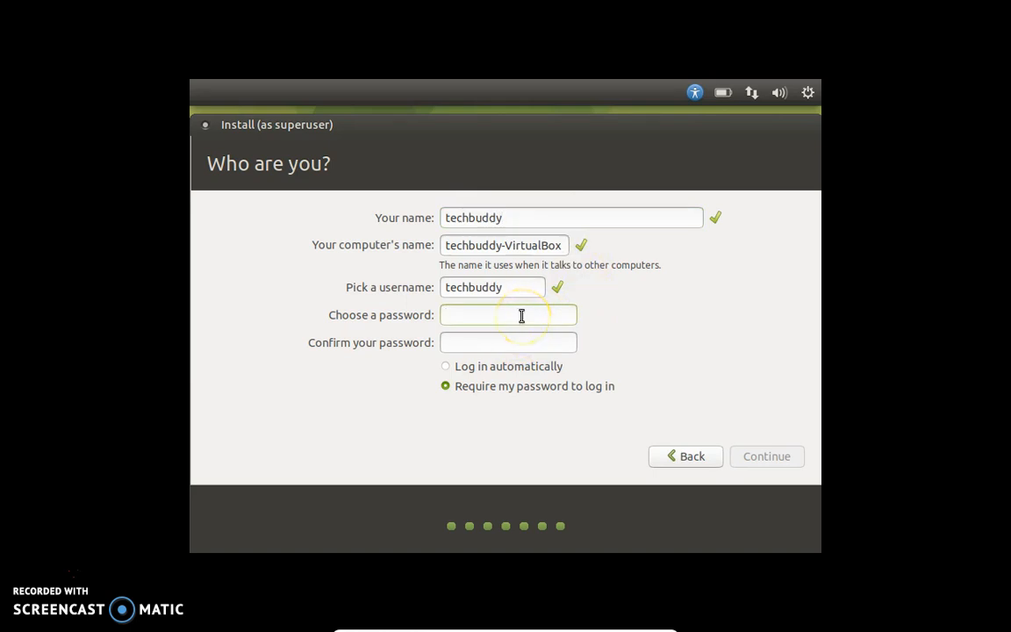
text(12345)
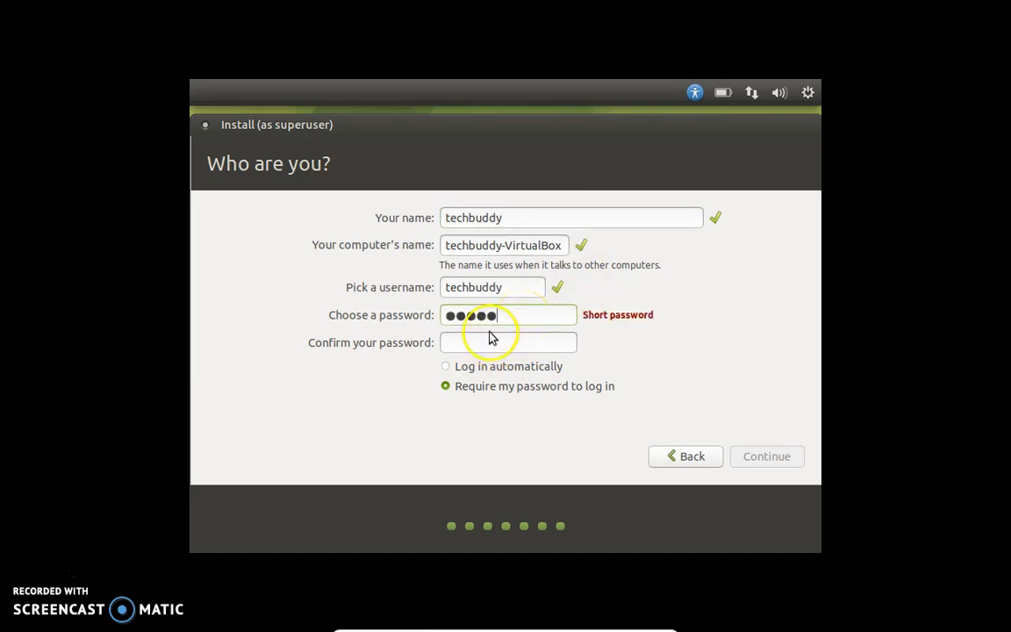
click(489, 344)
text(12345)
click(764, 453)
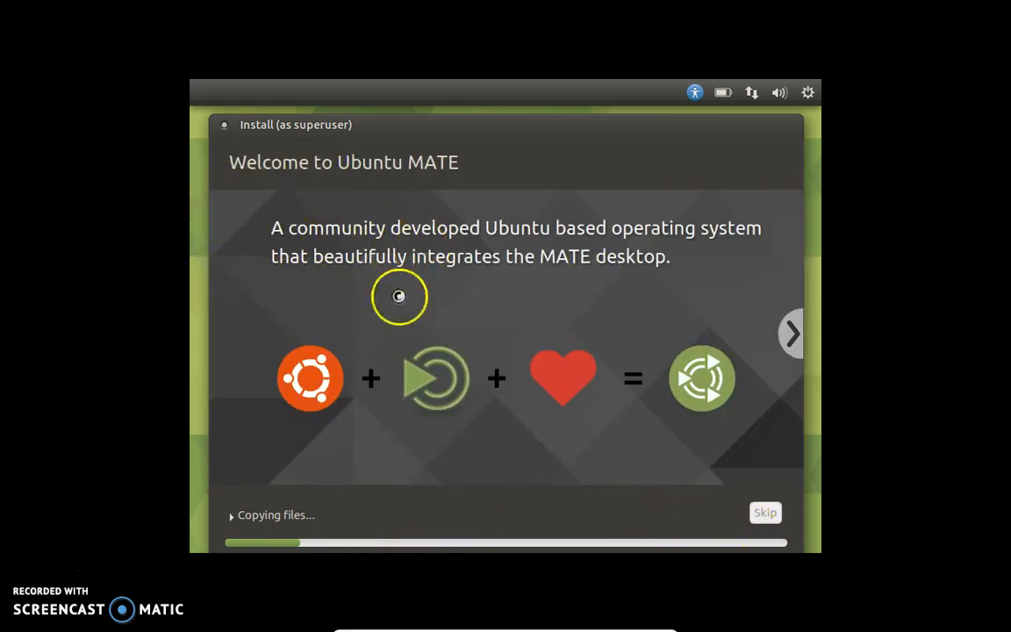
Step: Page the slideshow from About through software, personalisation and web slides to 'Get your game on!'
click(796, 335)
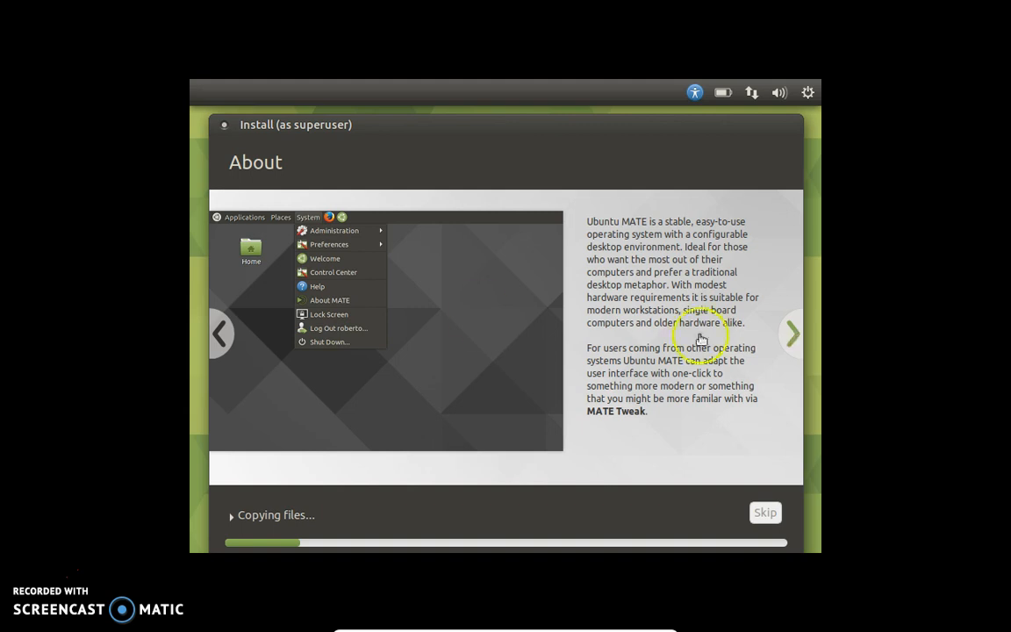
click(794, 334)
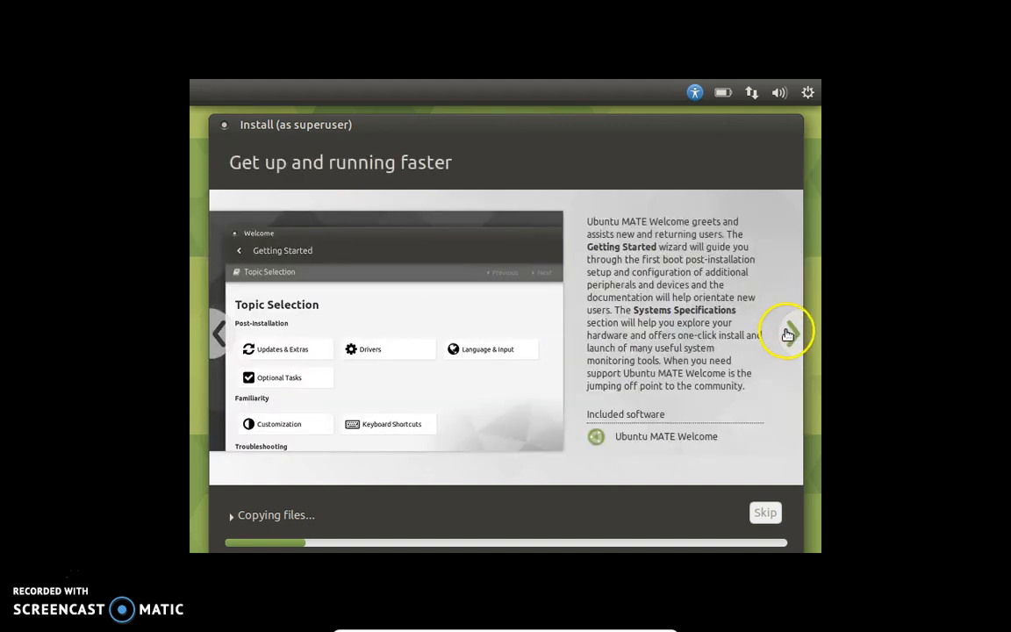
click(790, 334)
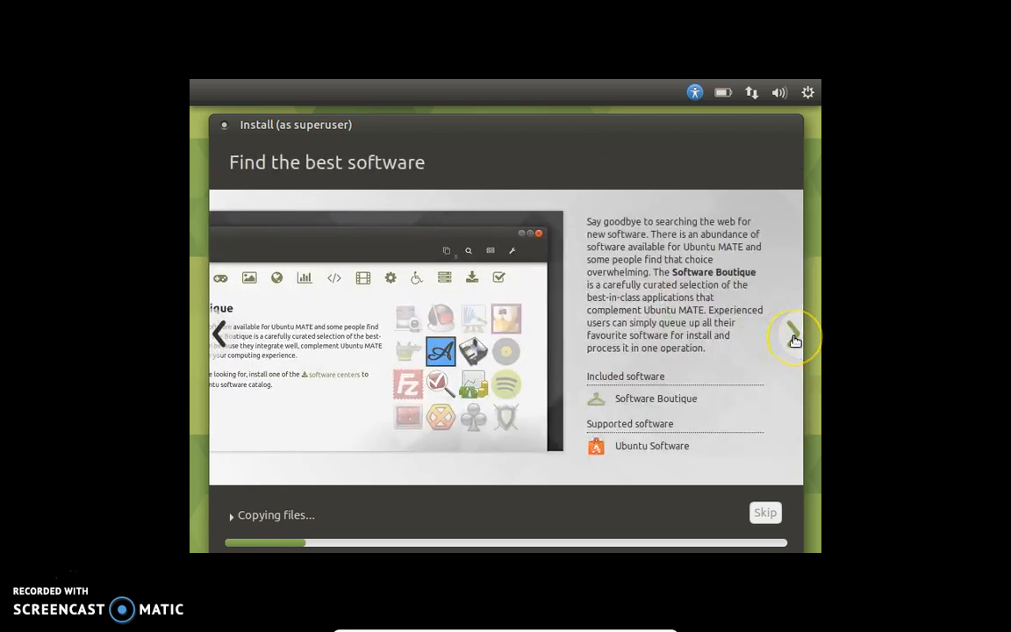
click(794, 339)
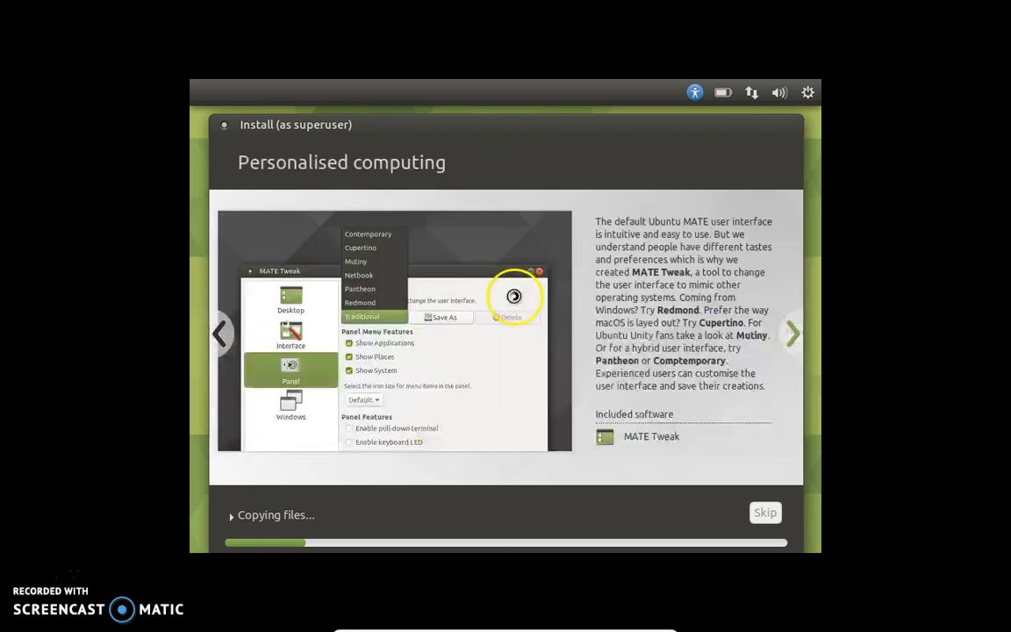
click(224, 324)
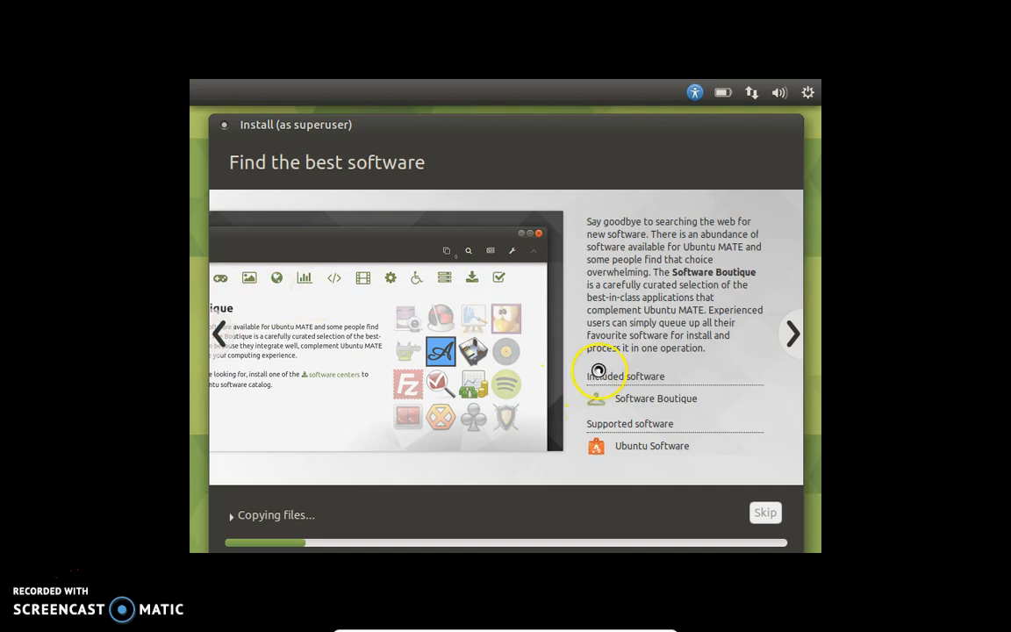
click(794, 332)
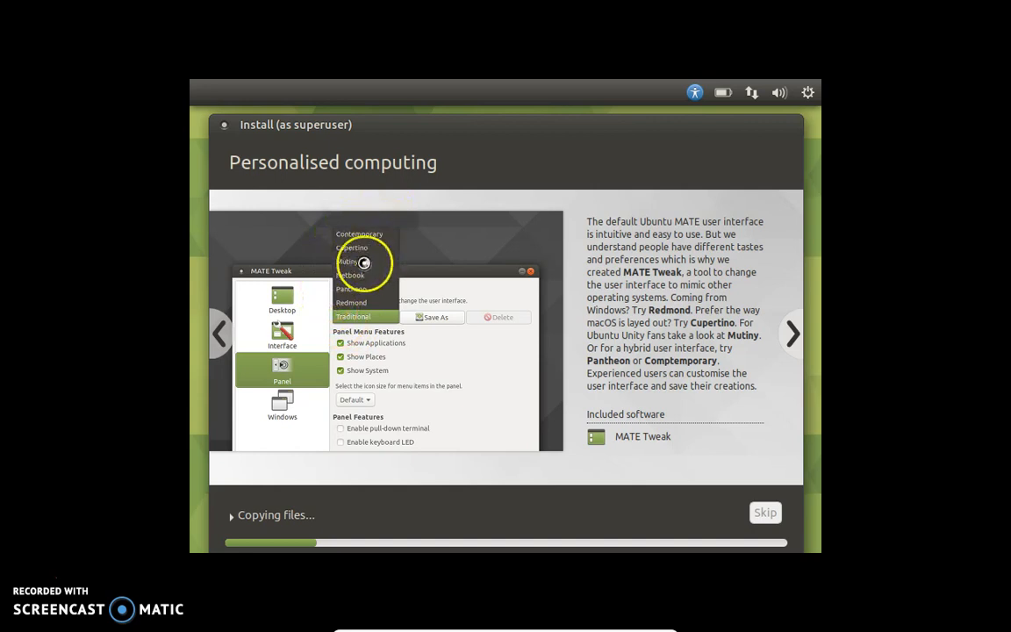
click(788, 330)
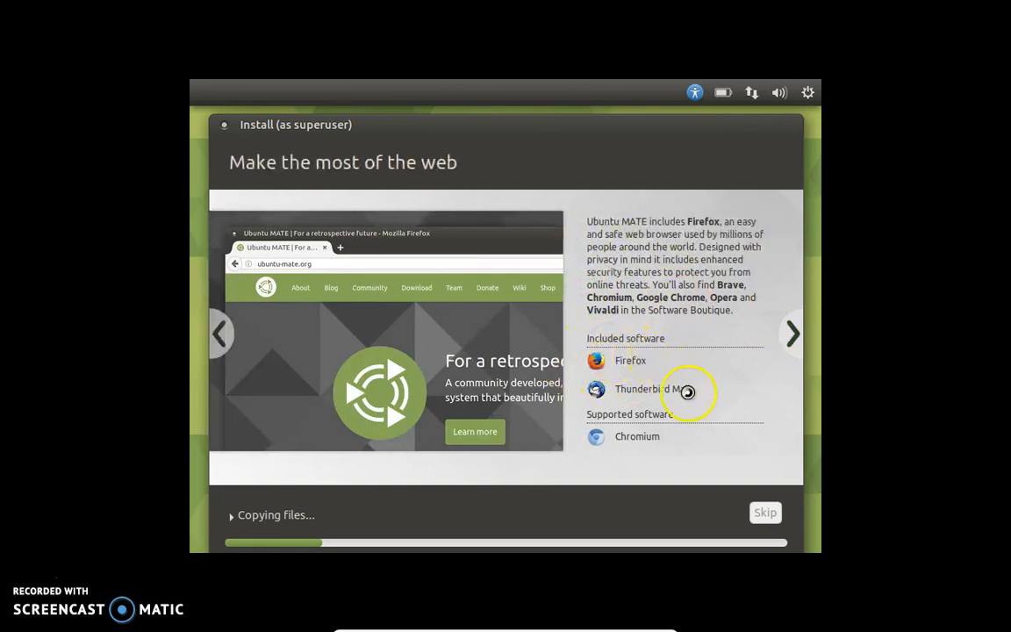
click(792, 335)
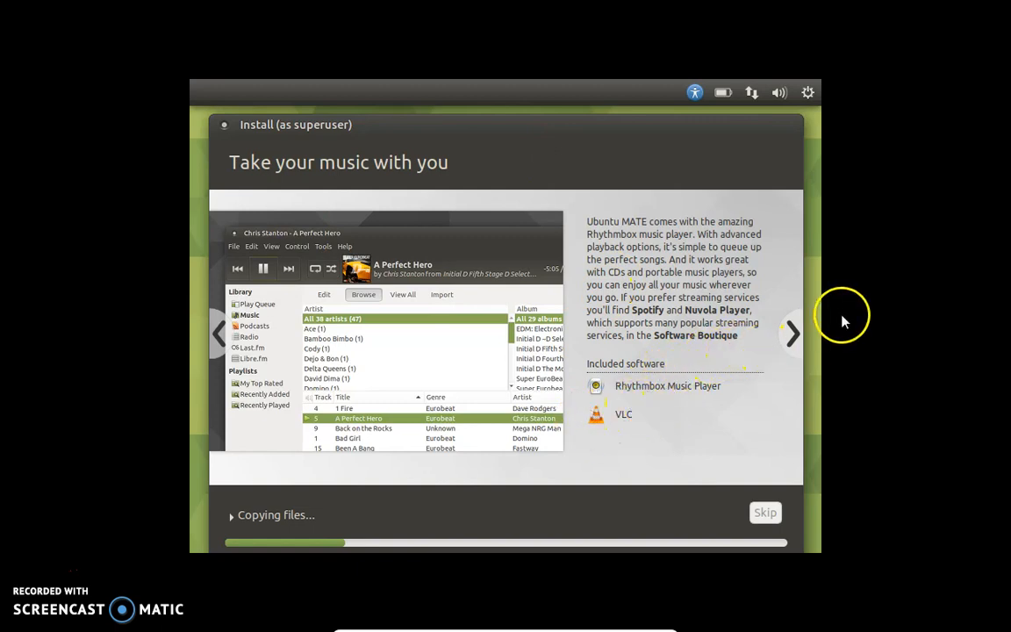
Step: Page through the photos, popcorn, office and accessibility slides to the final 'Join the community' slide
click(792, 332)
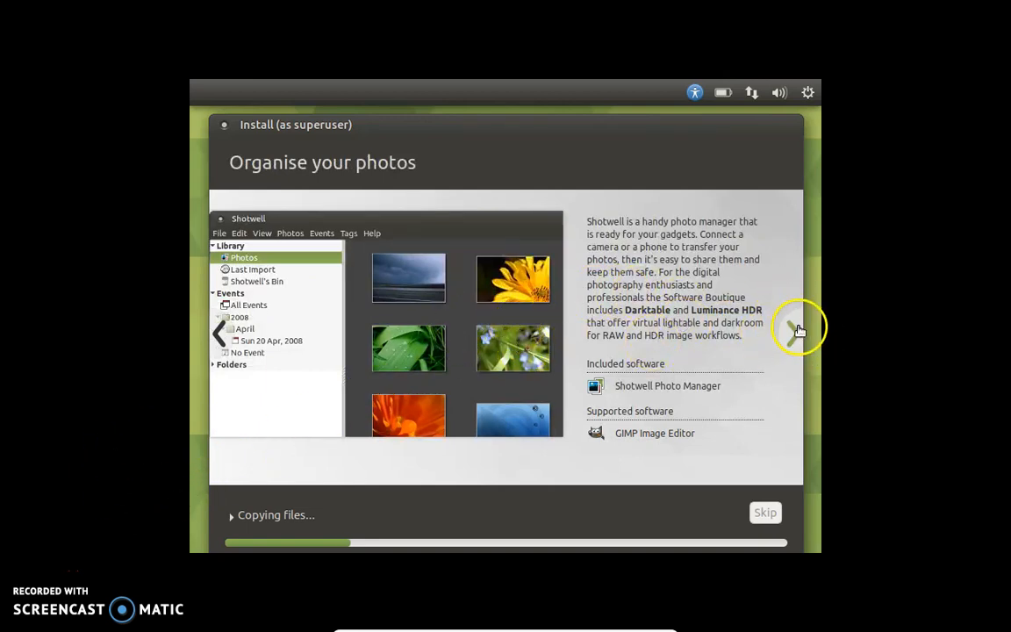
click(793, 330)
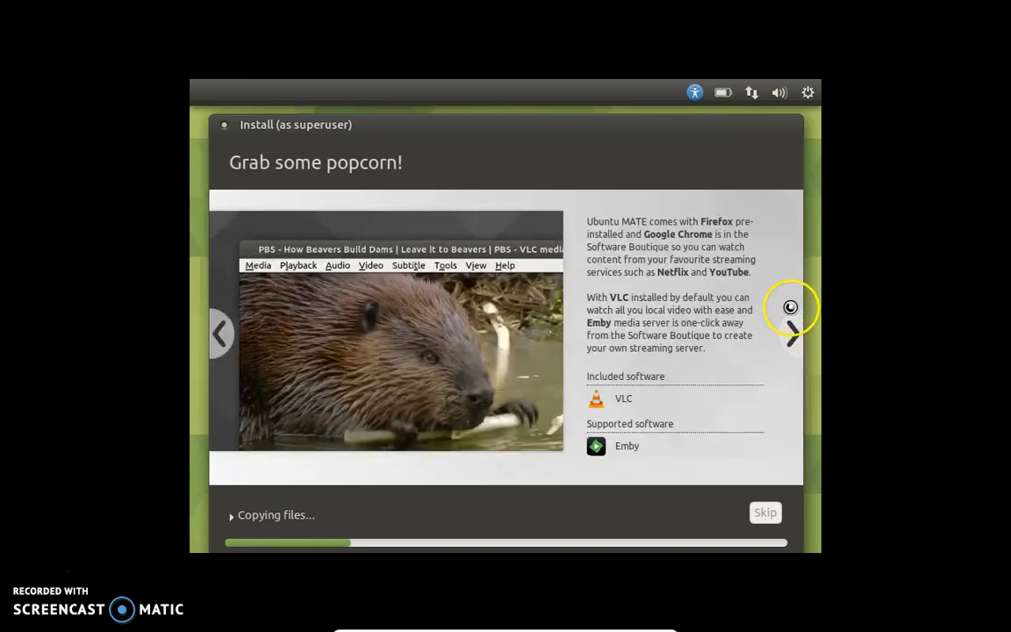
click(793, 328)
click(794, 329)
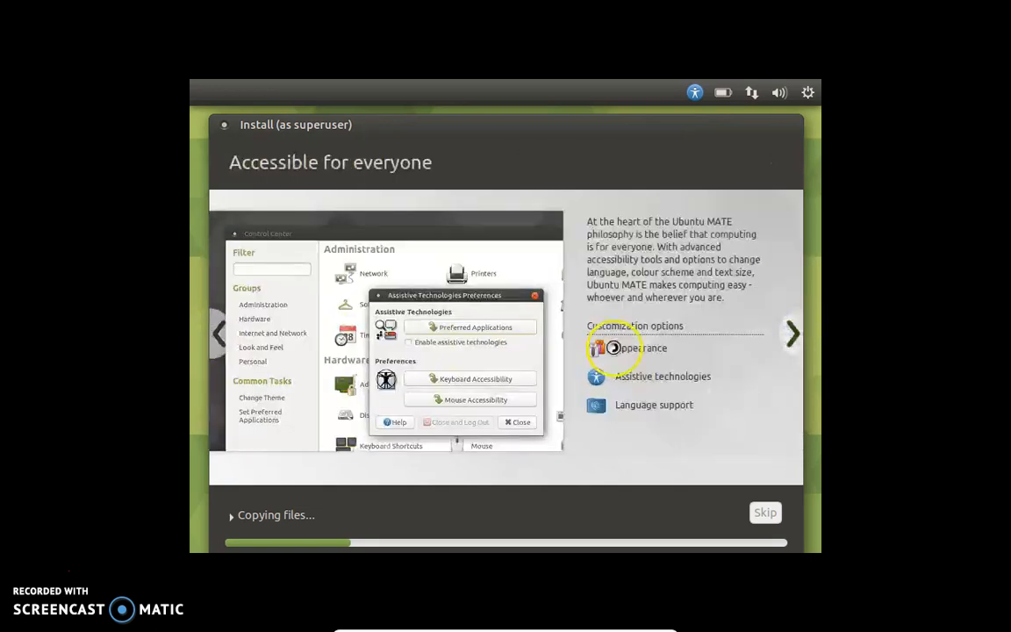
click(221, 333)
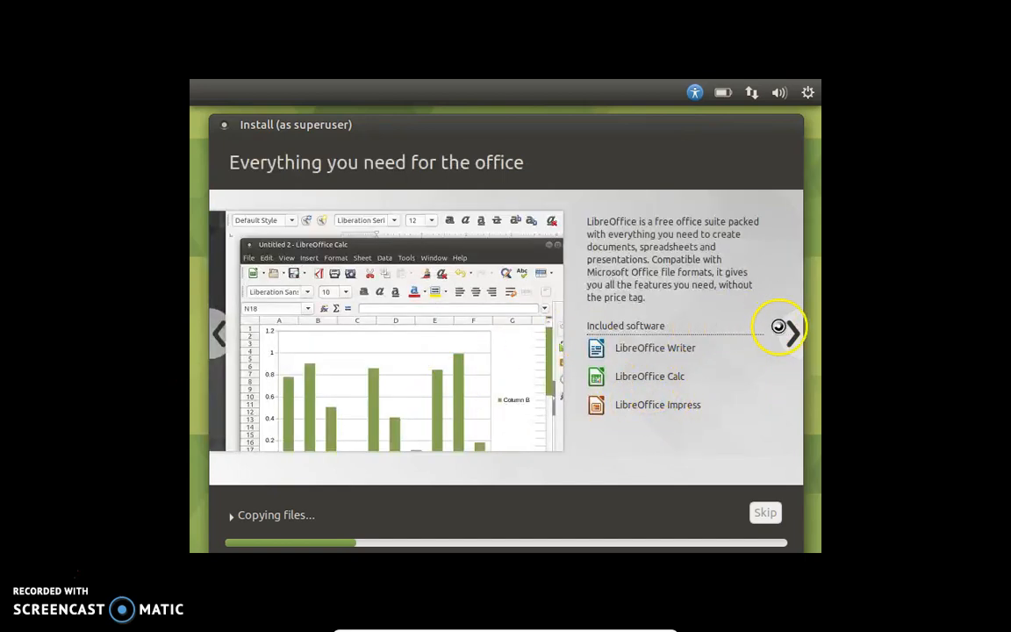
click(788, 335)
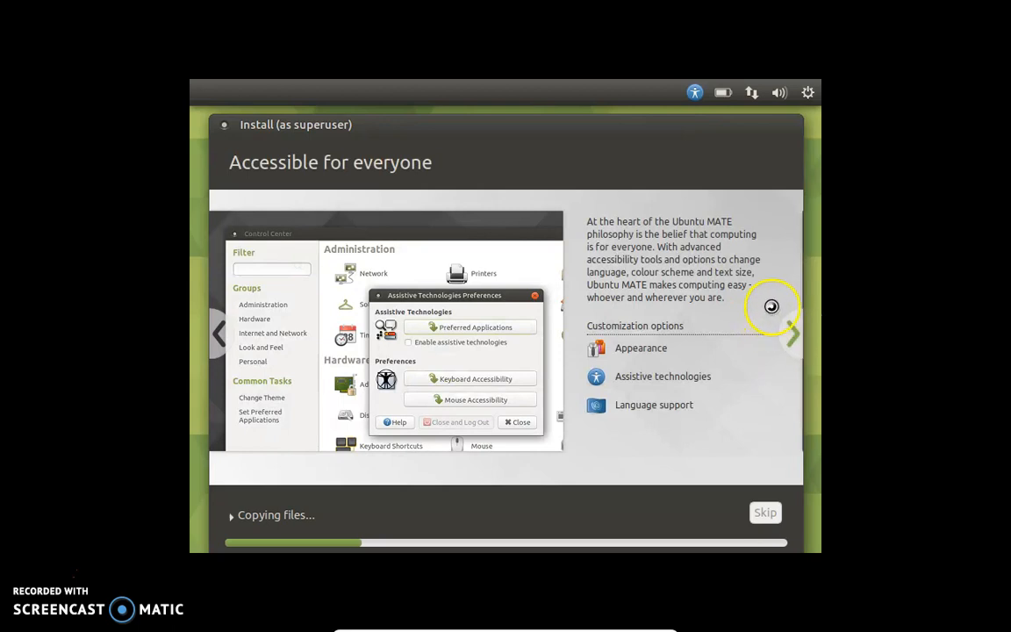
click(792, 323)
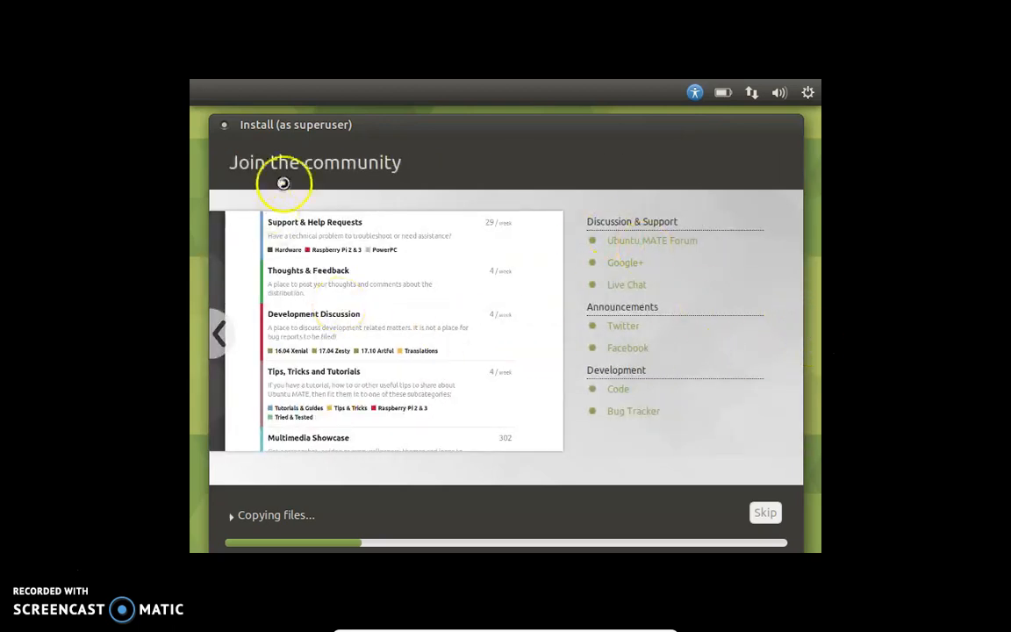